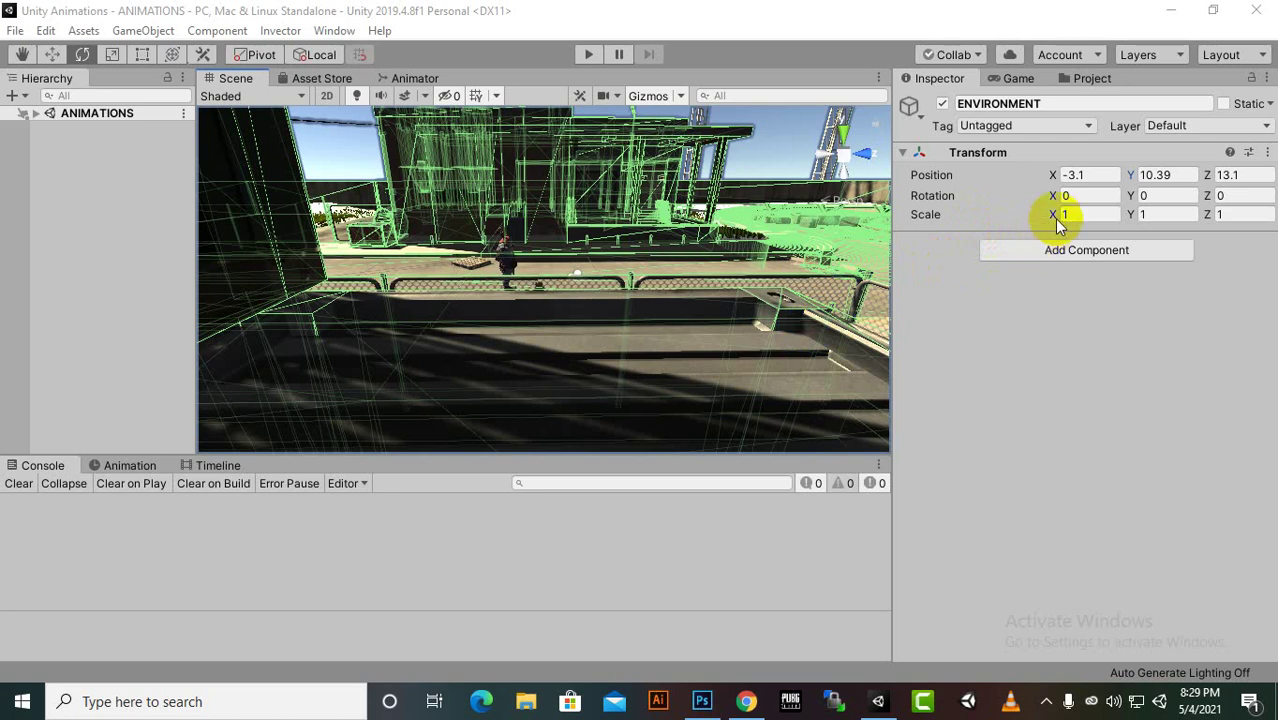
- Show the Window > General submenu listing the Scene, Game, Inspector and Hierarchy panels
click(650, 287)
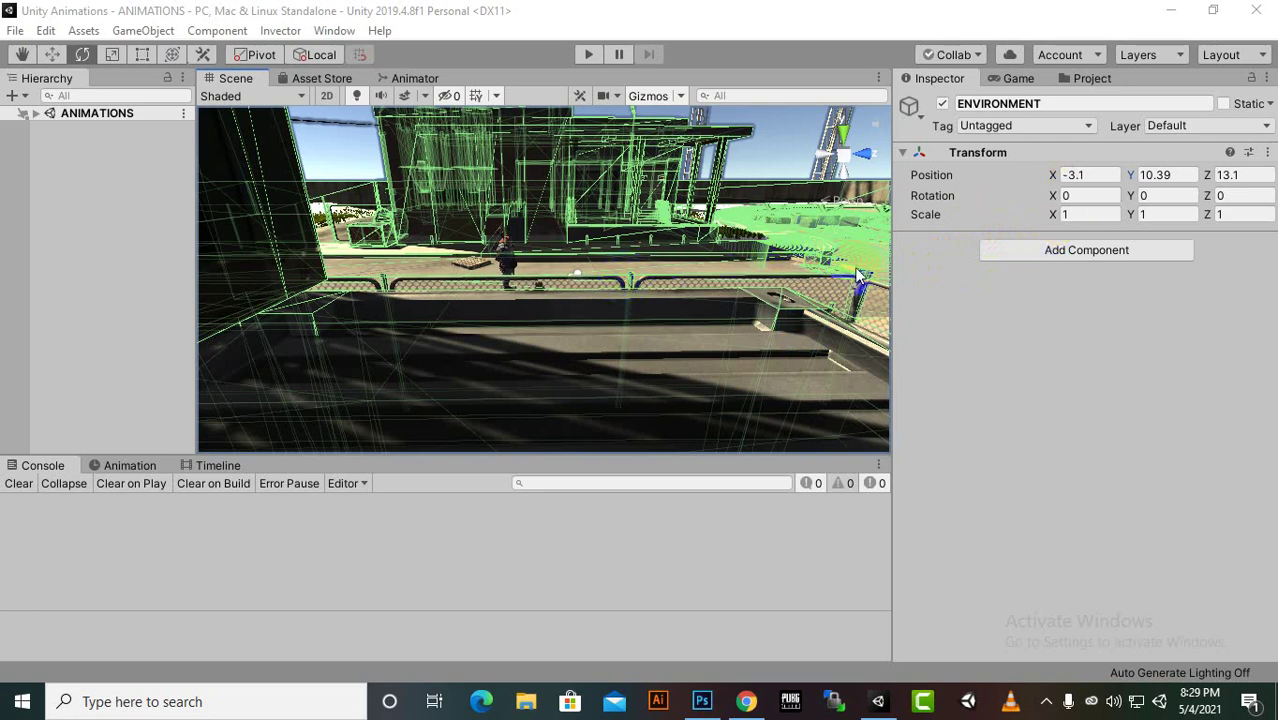
click(702, 340)
click(336, 31)
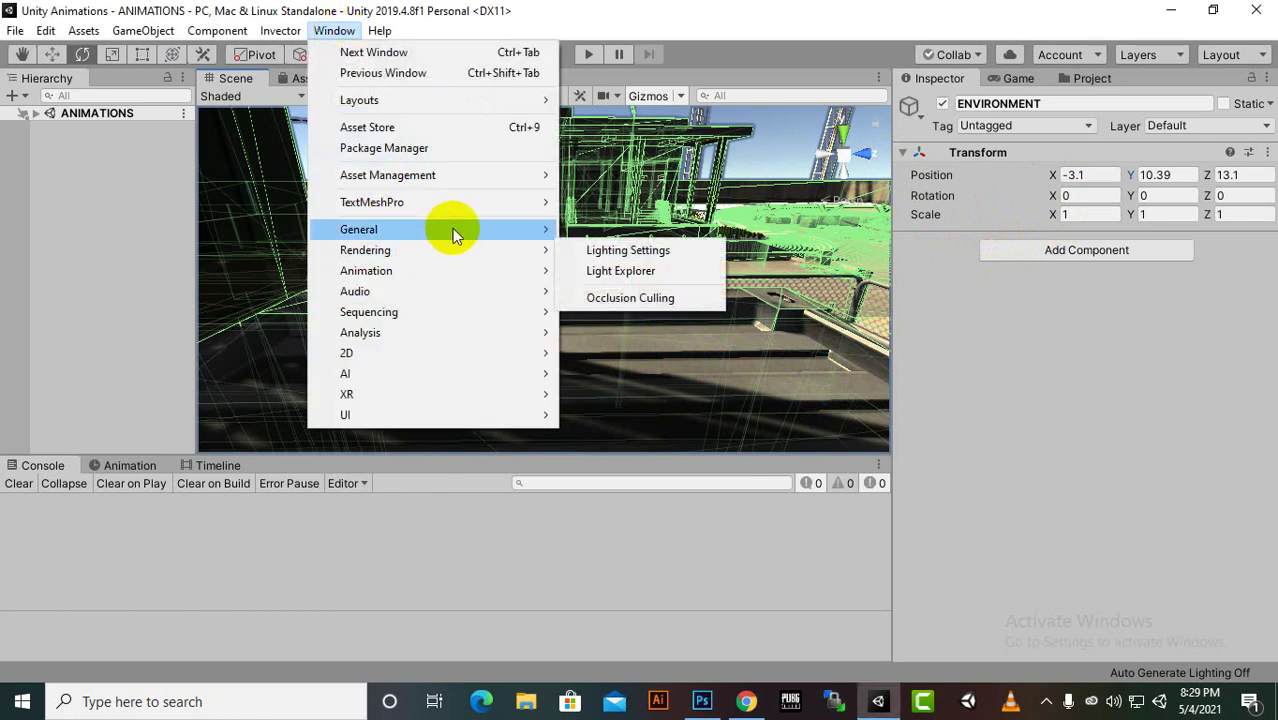
mouse_move(452, 232)
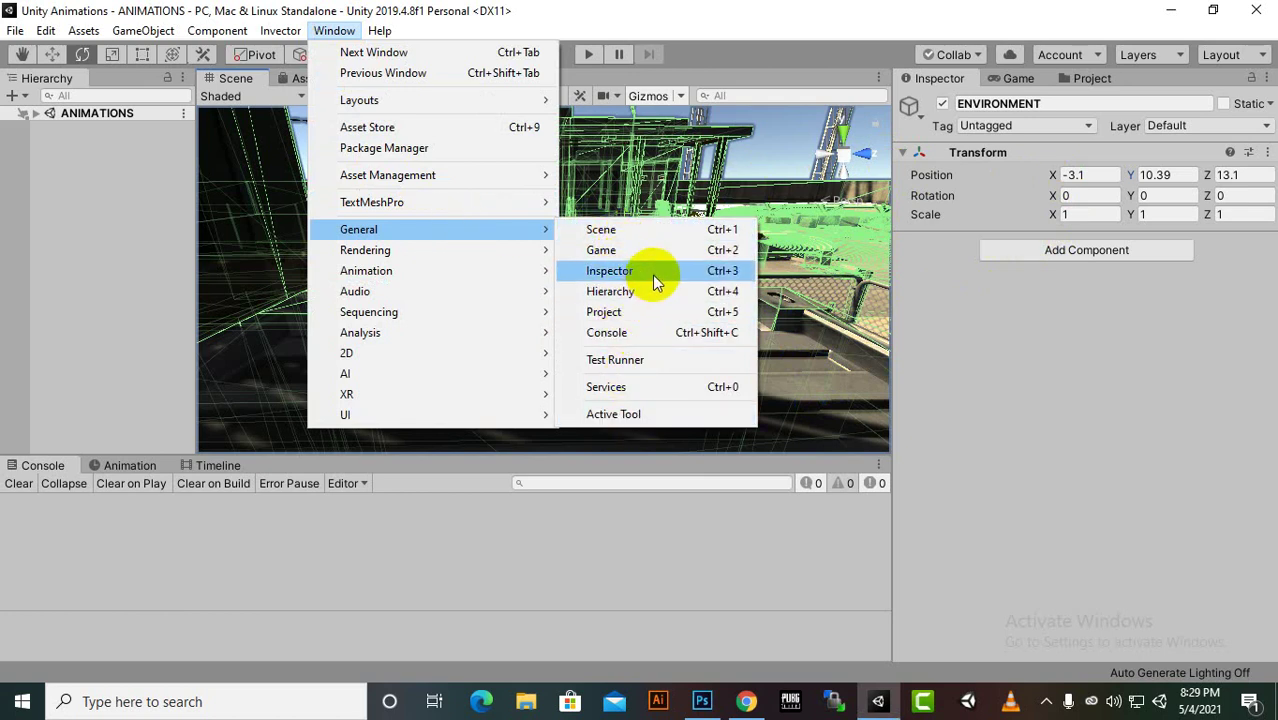
- Install Unity Recorder 2.5.5 from the Package Manager, then close the Package Manager
click(455, 150)
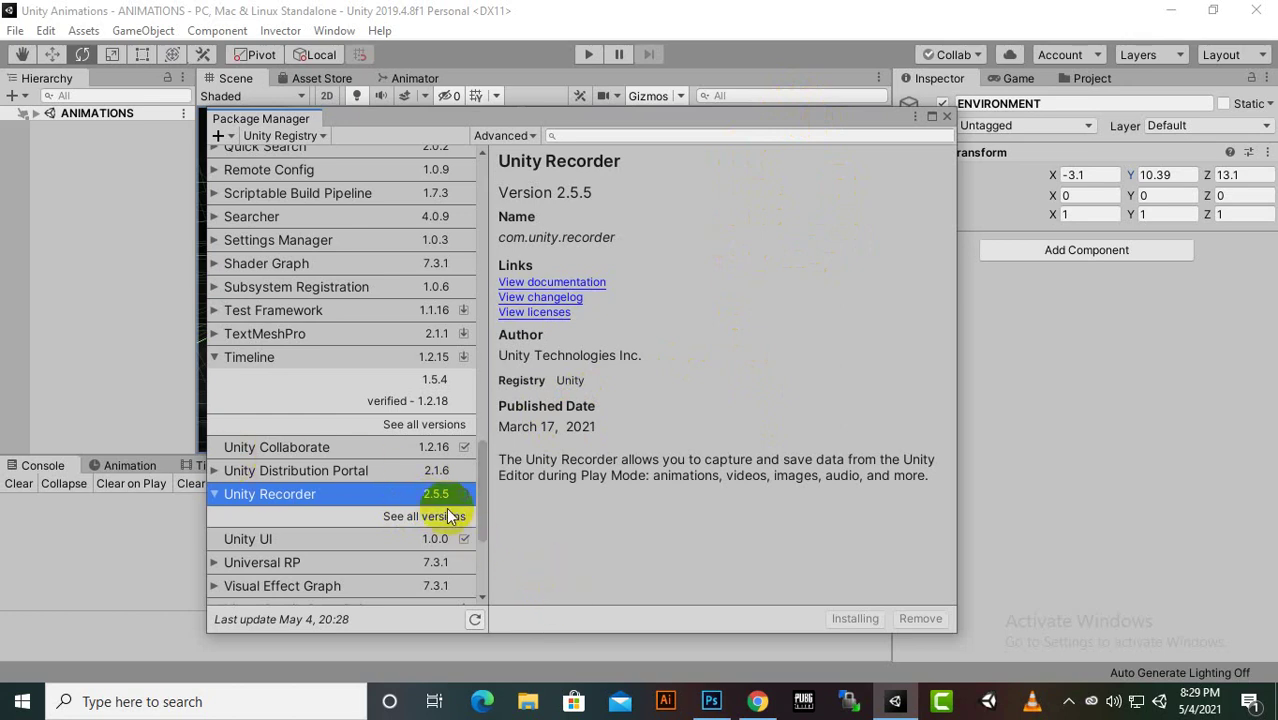
click(1070, 704)
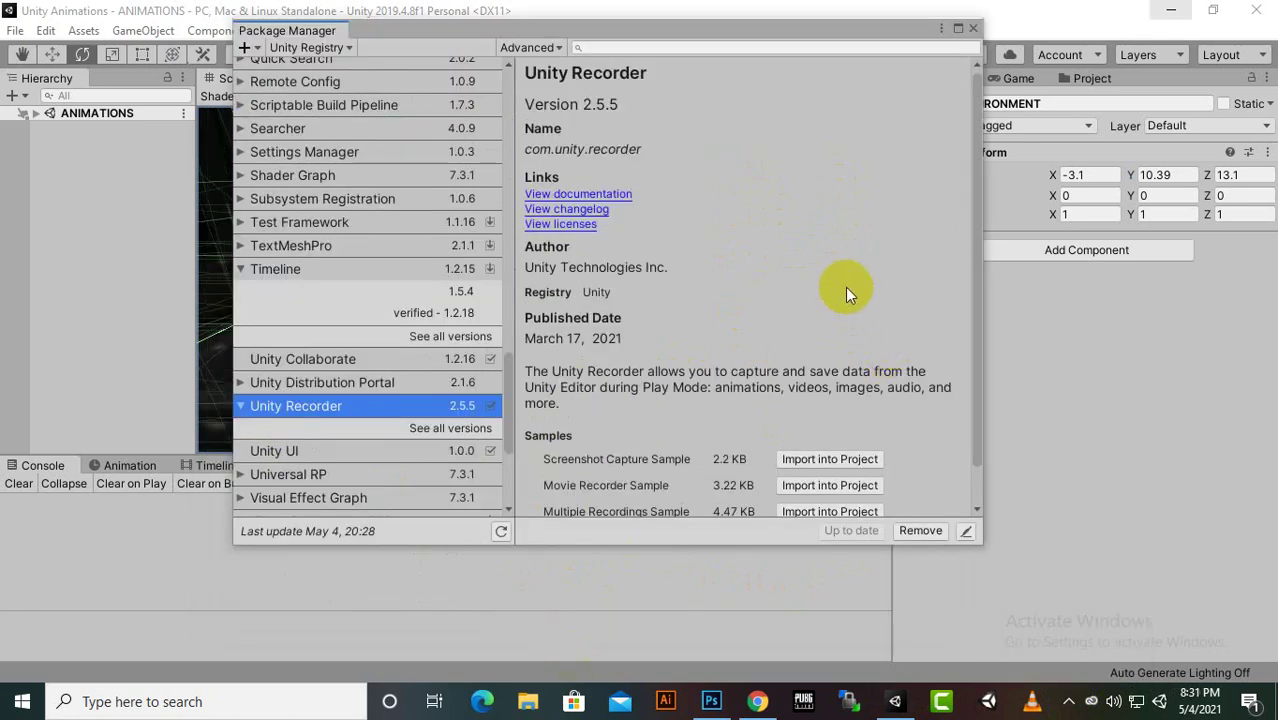
scroll(840, 250, down, 1)
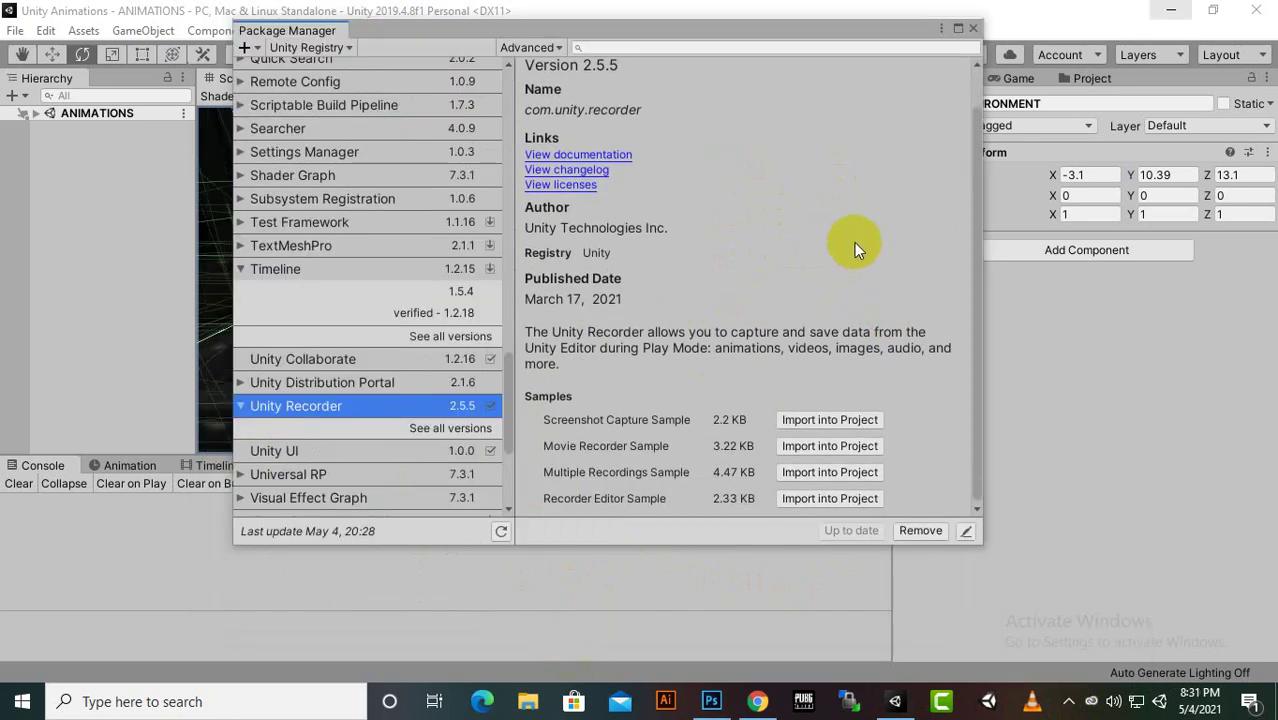
click(975, 29)
- Open the Recorder window from Window > General > Recorder and move it aside
click(336, 31)
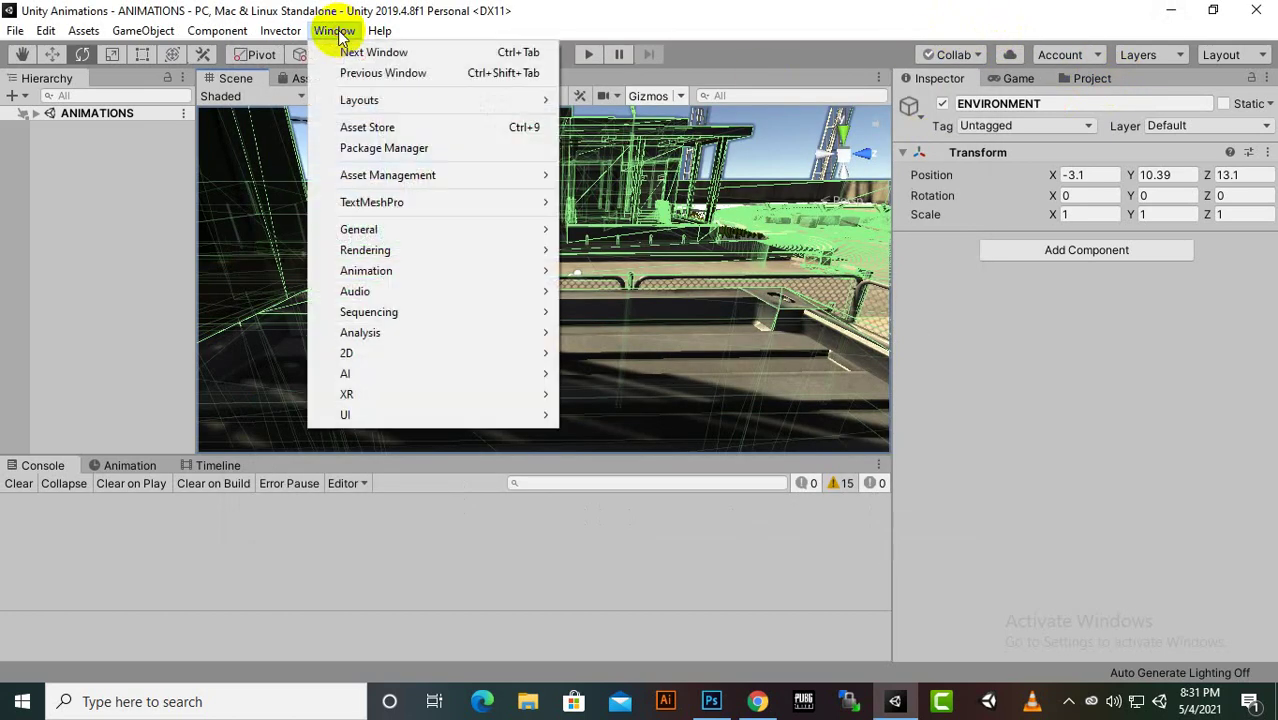
mouse_move(392, 228)
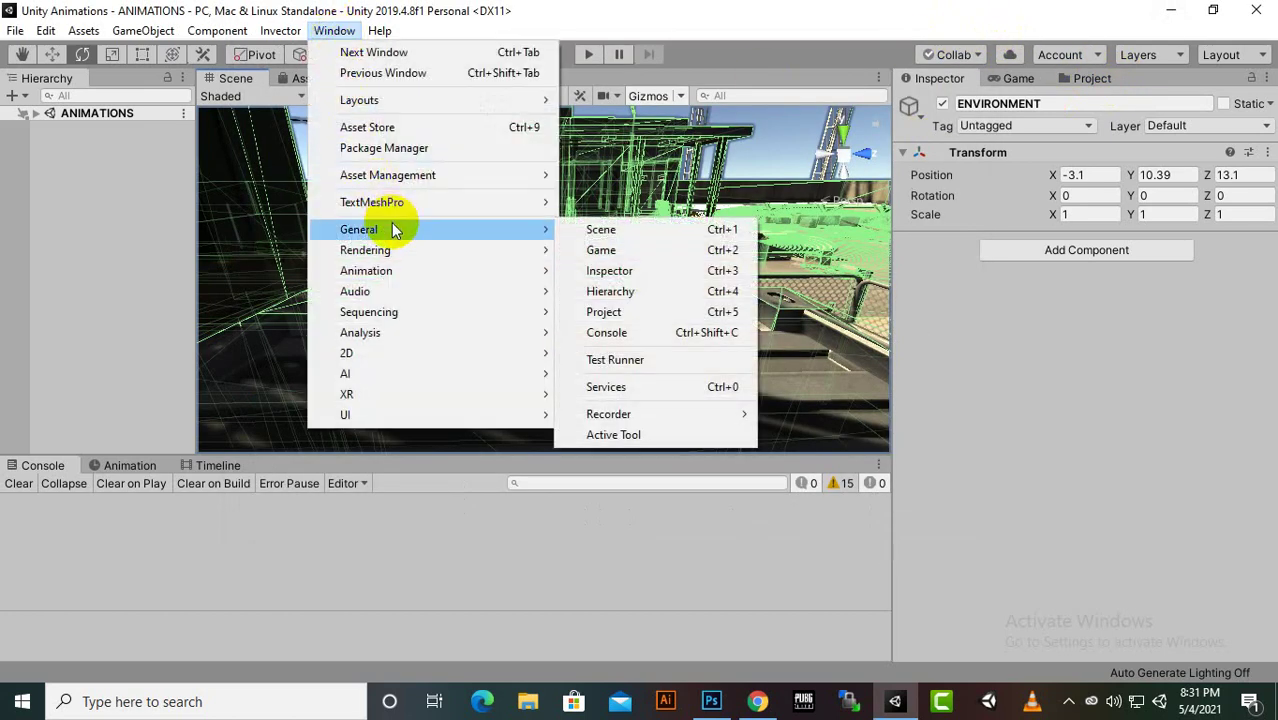
mouse_move(612, 416)
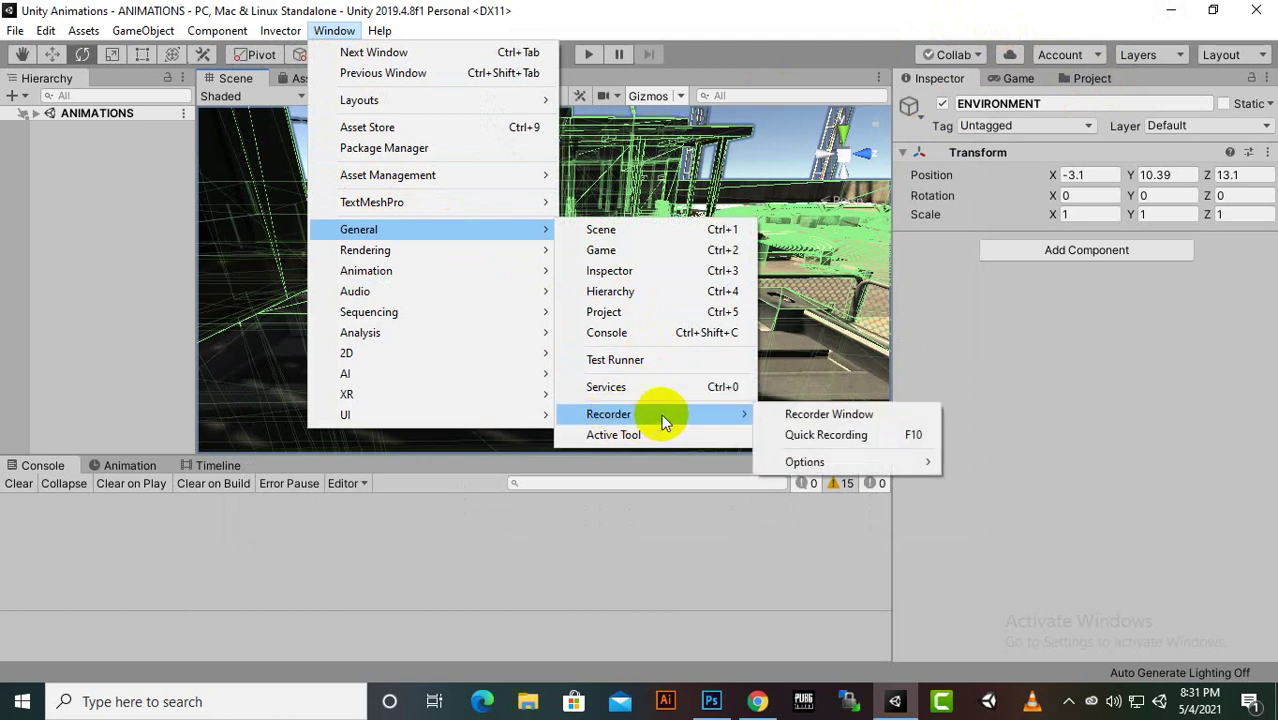
click(826, 416)
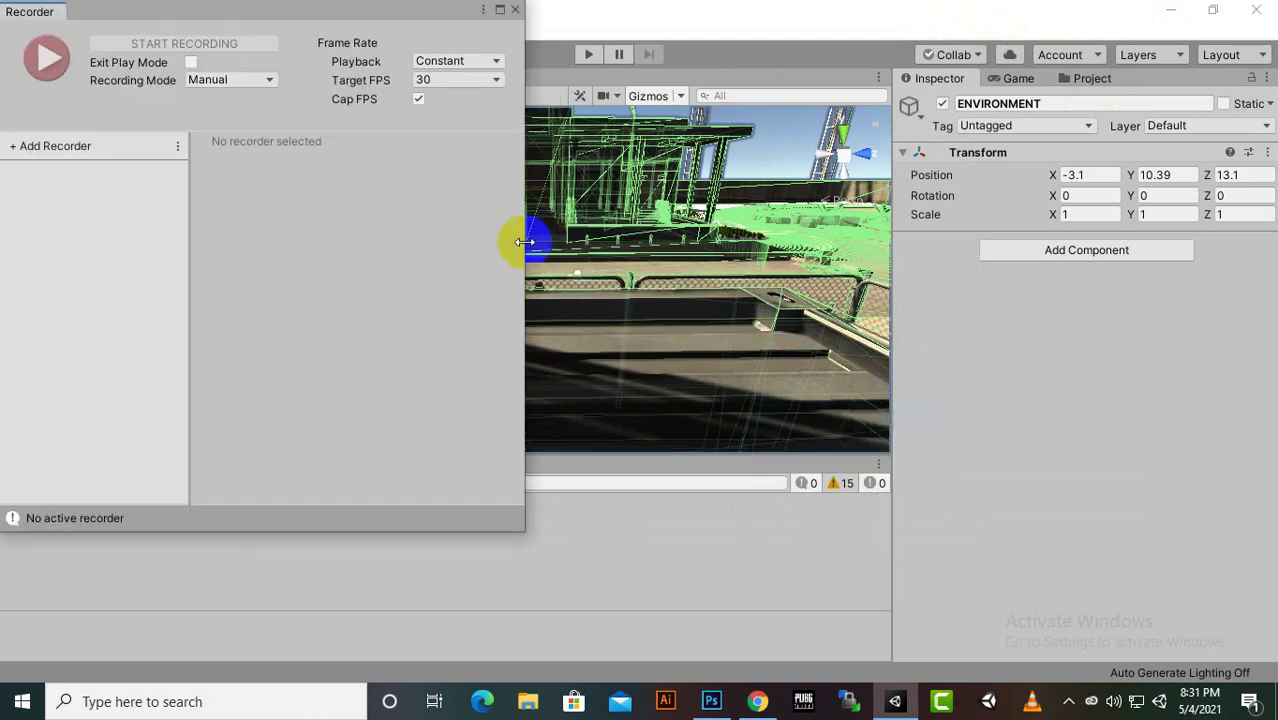
drag(309, 13, 826, 157)
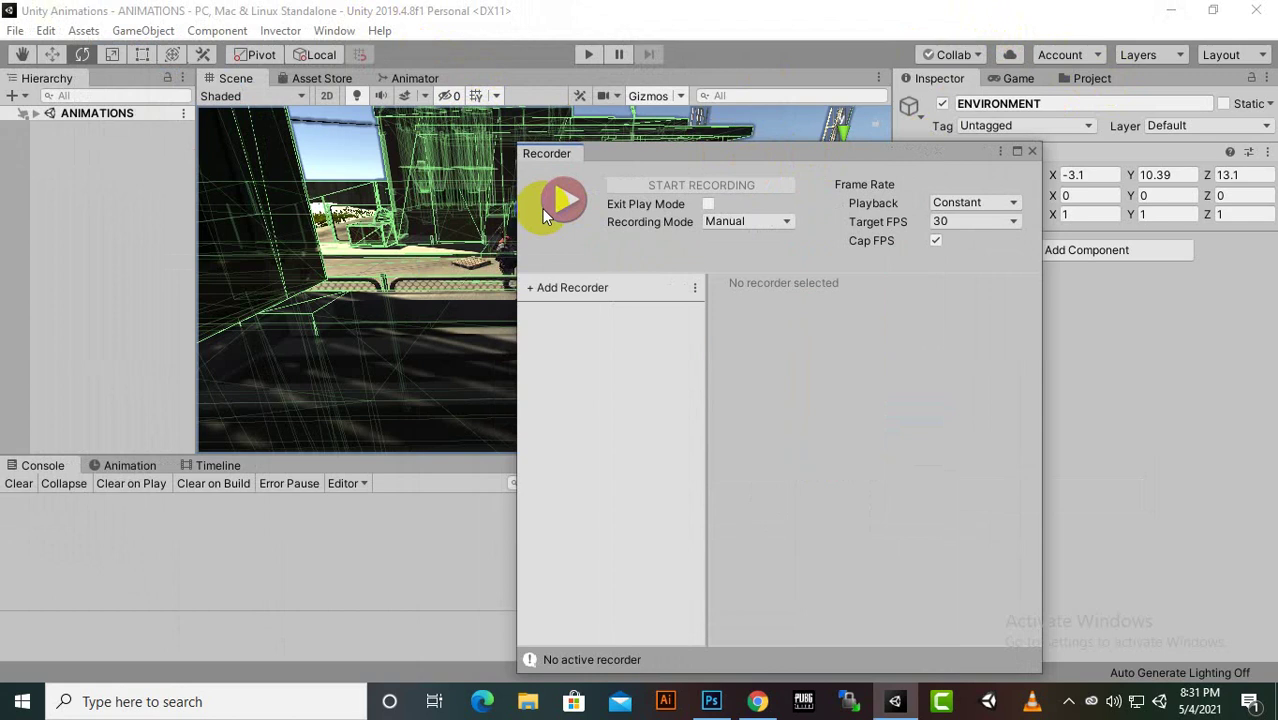
- Tick Exit Play Mode, keeping Manual recording mode and Constant playback at 30 FPS
click(493, 203)
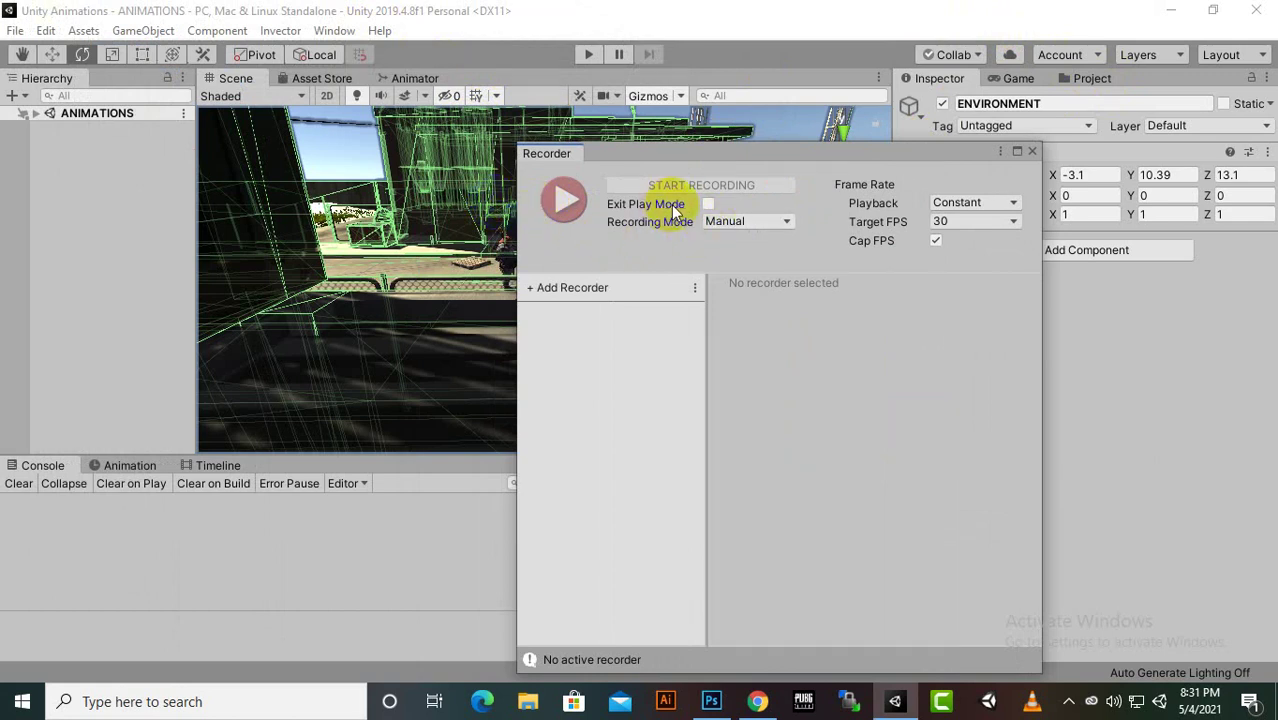
click(708, 205)
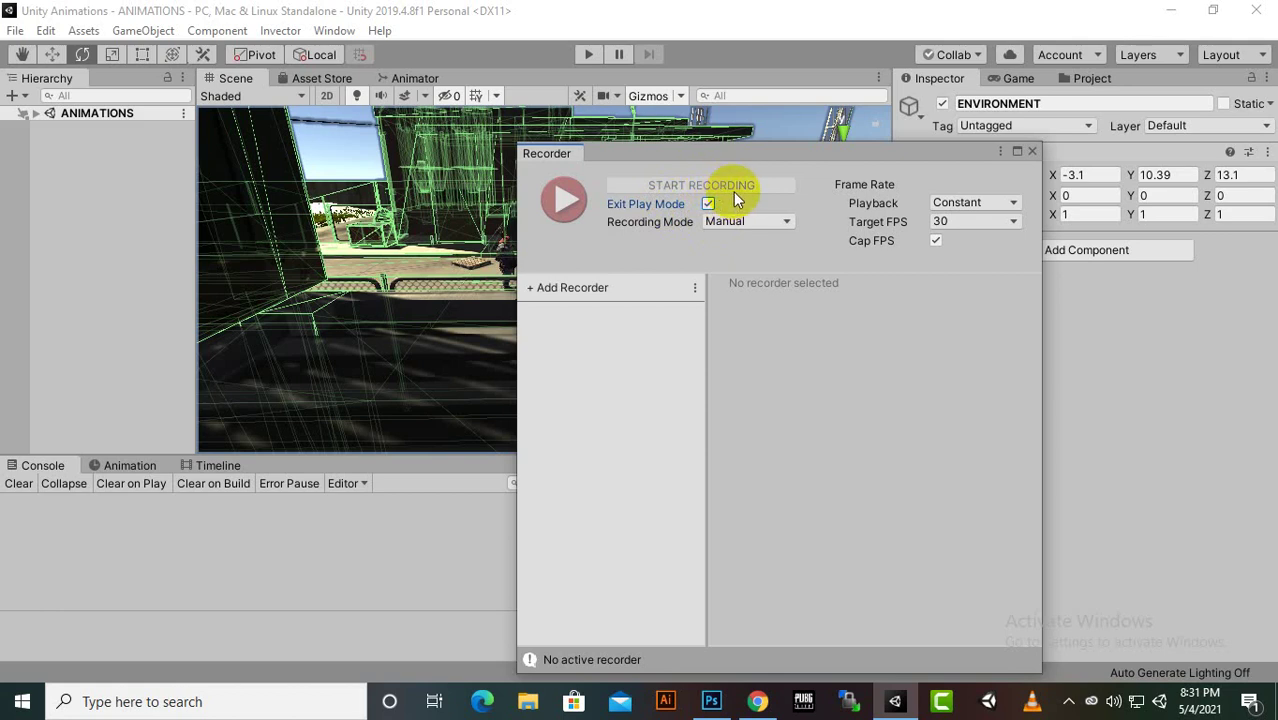
mouse_move(691, 205)
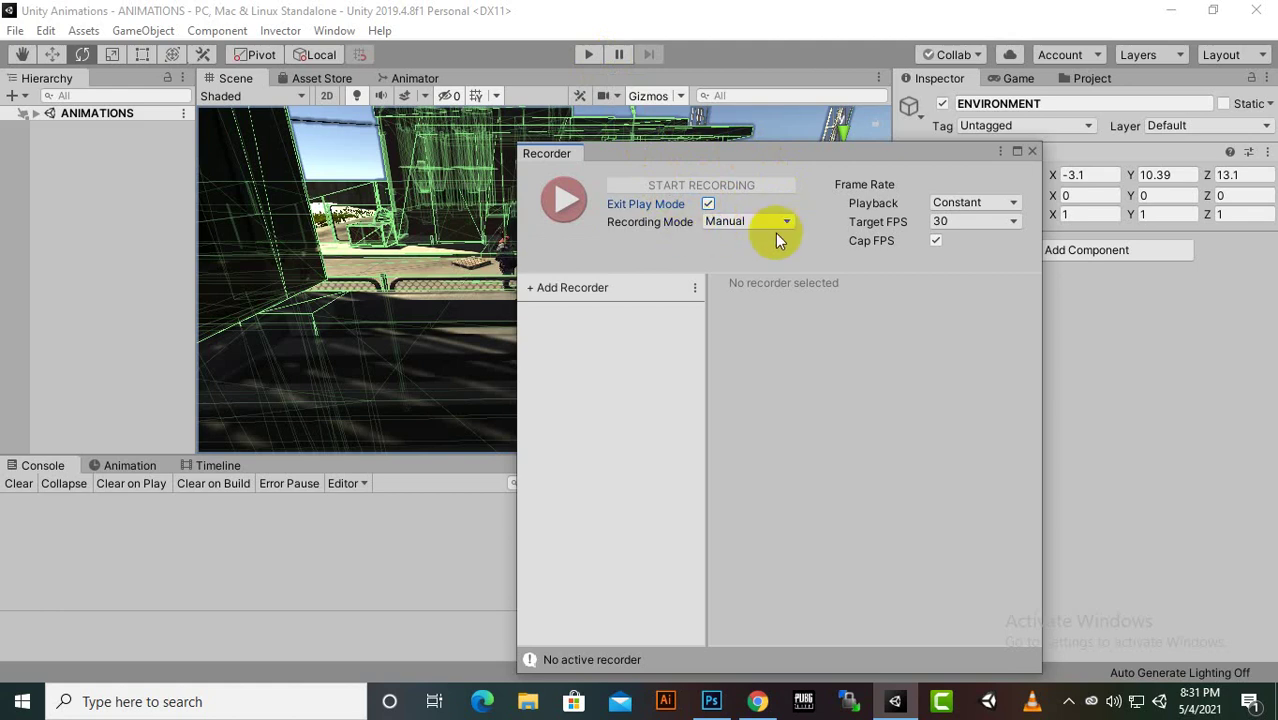
click(787, 221)
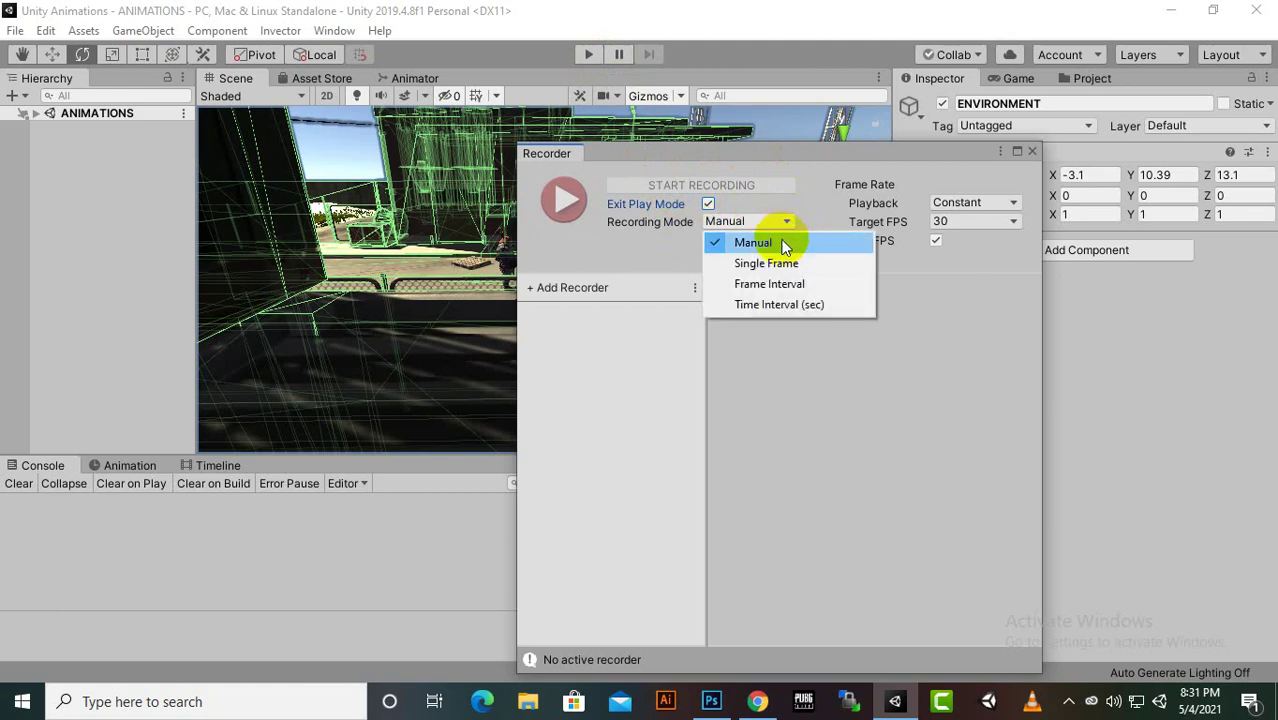
click(777, 305)
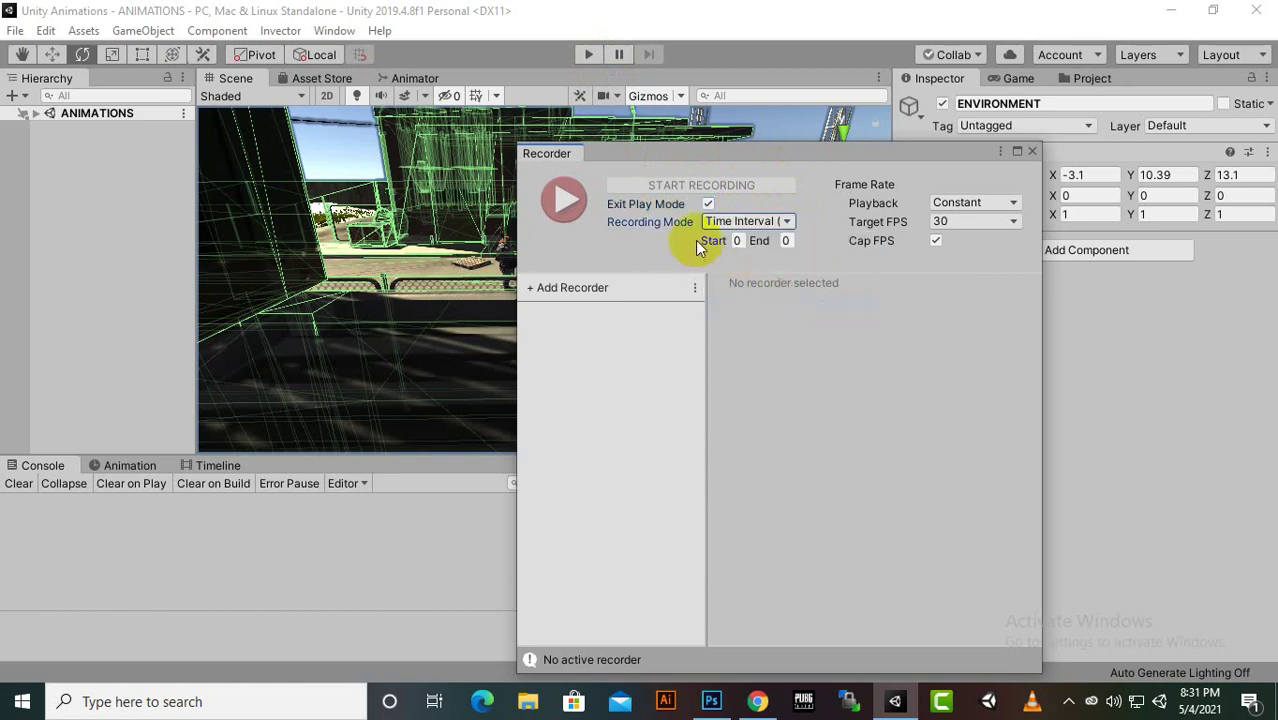
click(786, 224)
click(766, 243)
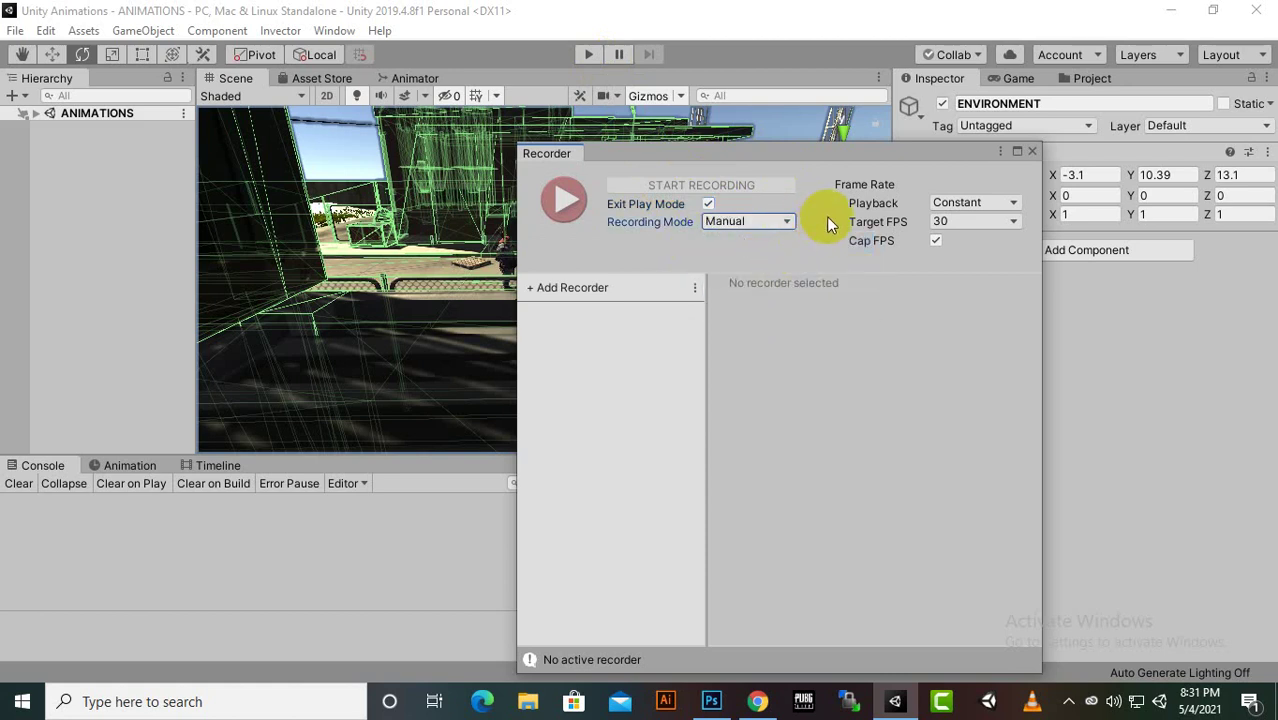
click(980, 199)
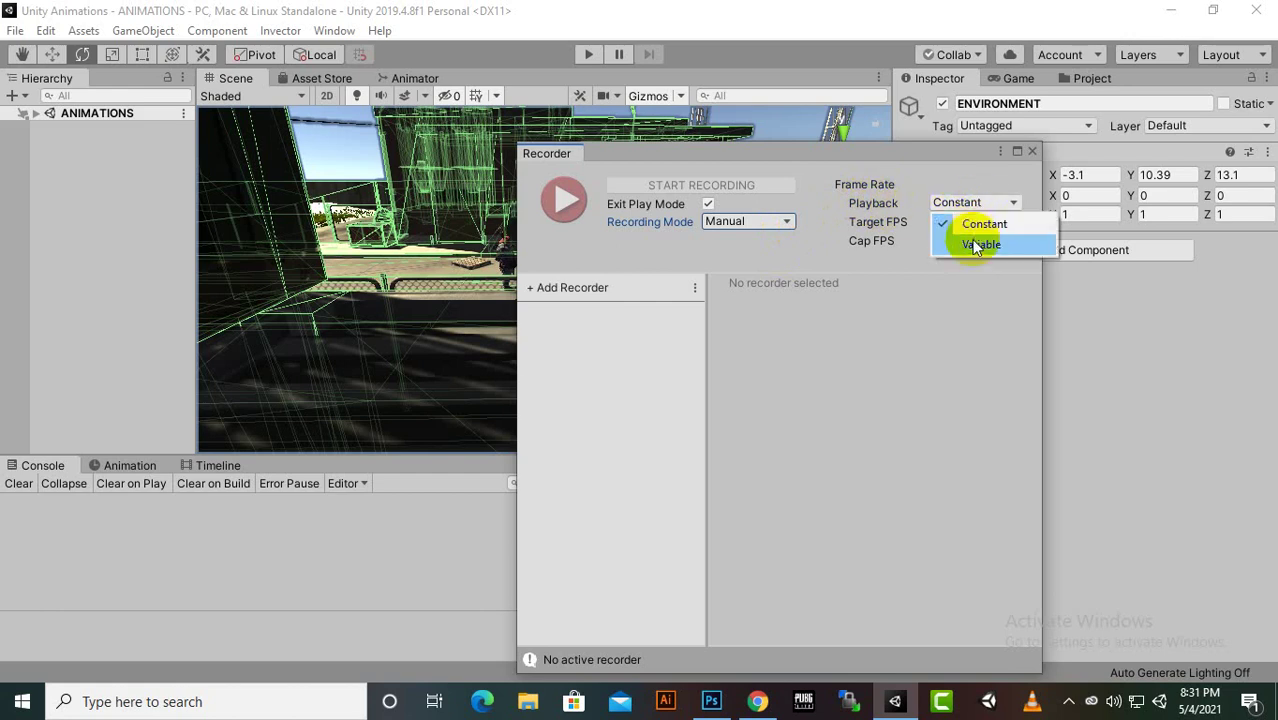
click(841, 216)
click(944, 221)
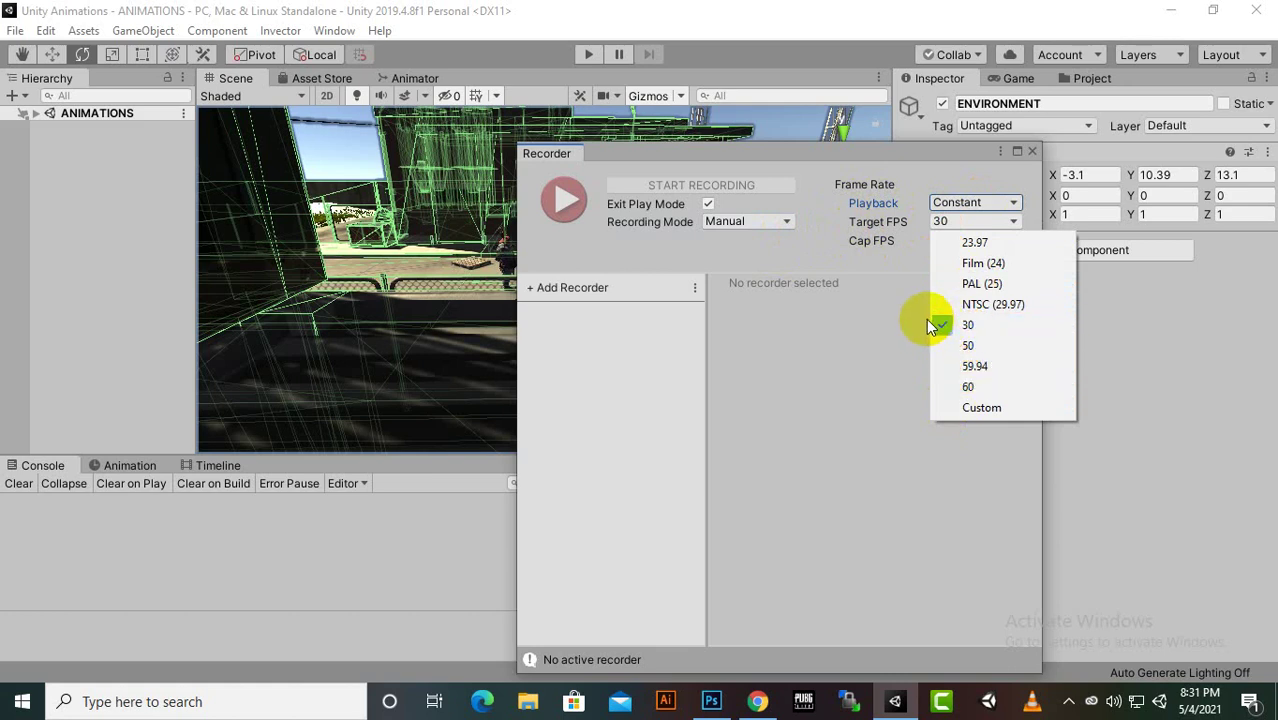
click(970, 326)
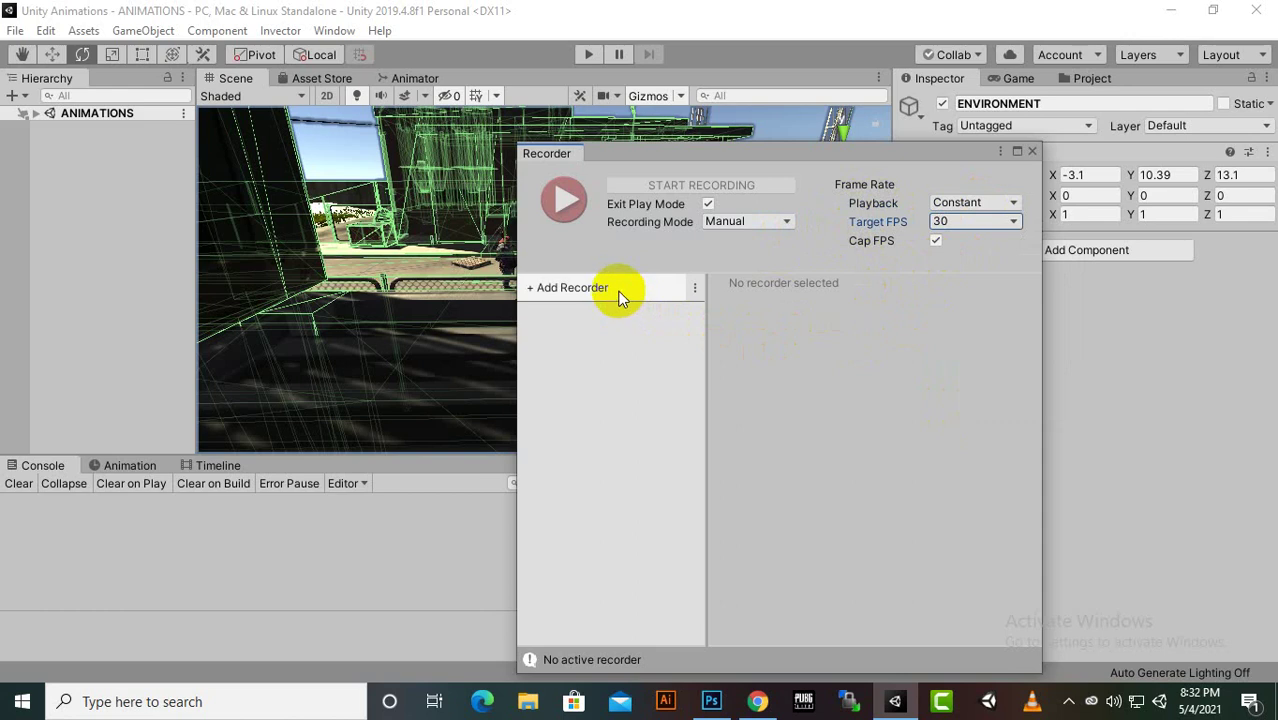
- Add a Movie recorder capturing Game View to H.264 MP4 at High quality
click(556, 289)
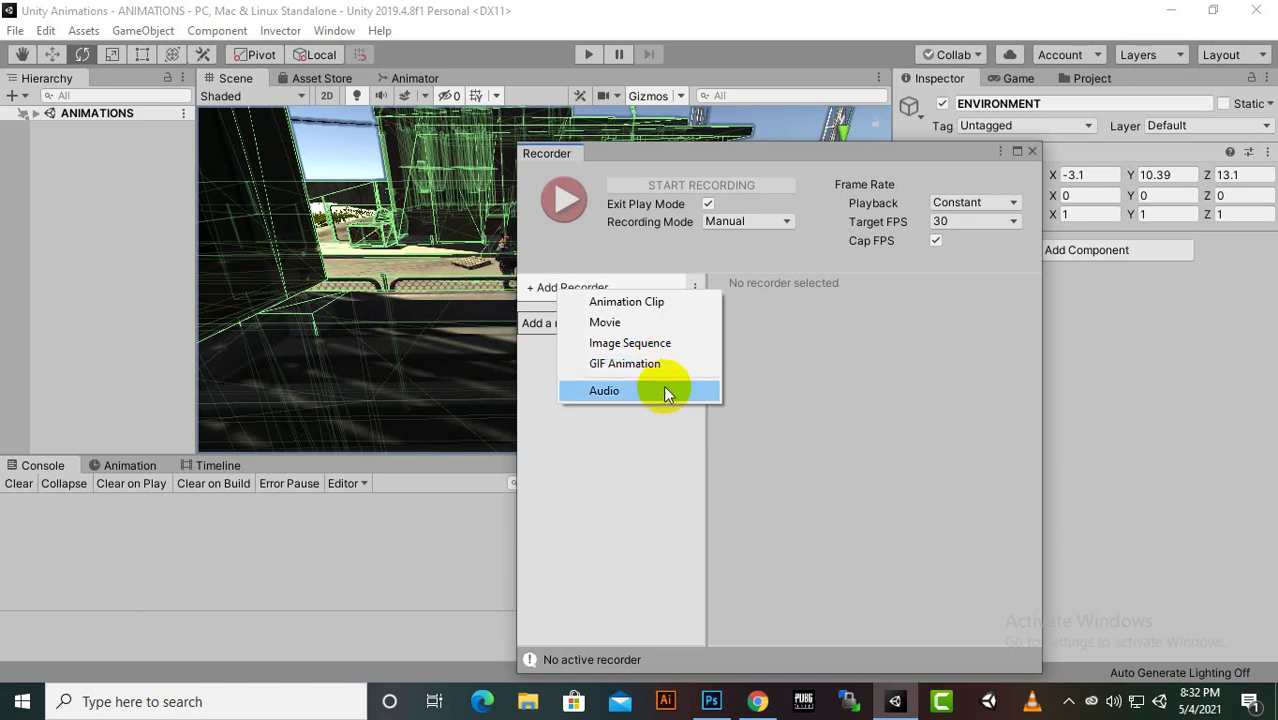
click(650, 389)
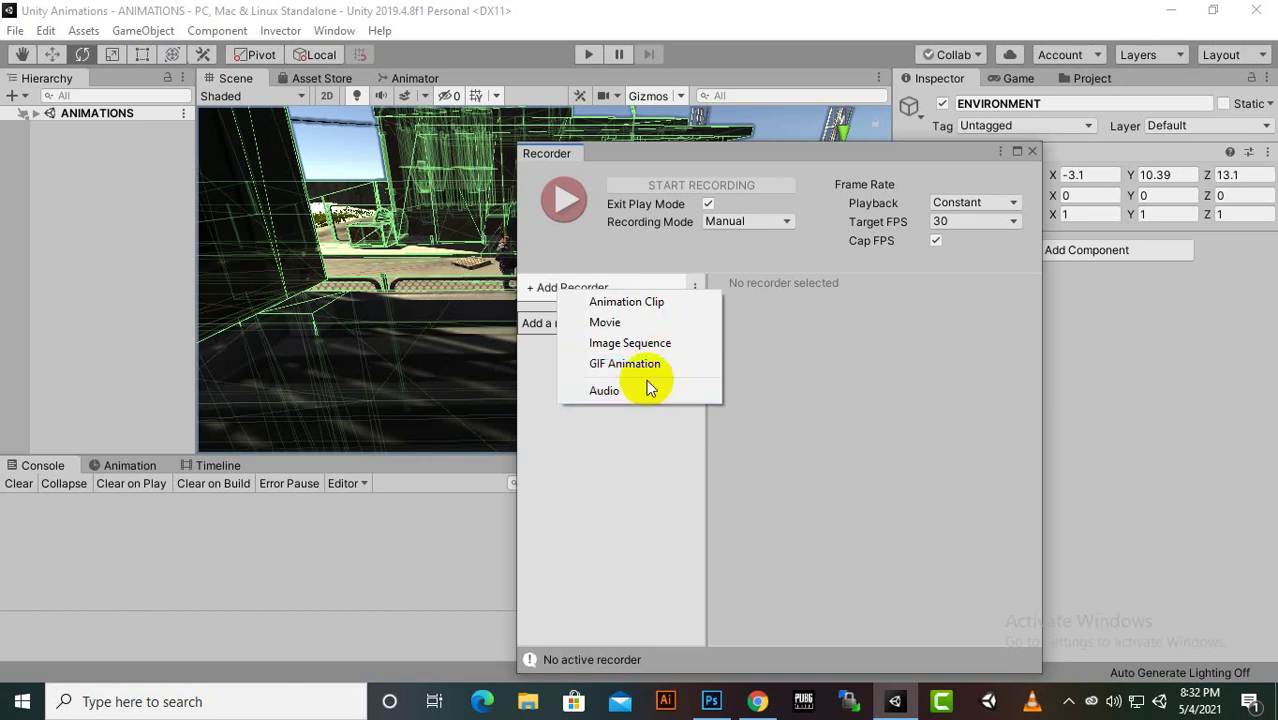
click(633, 322)
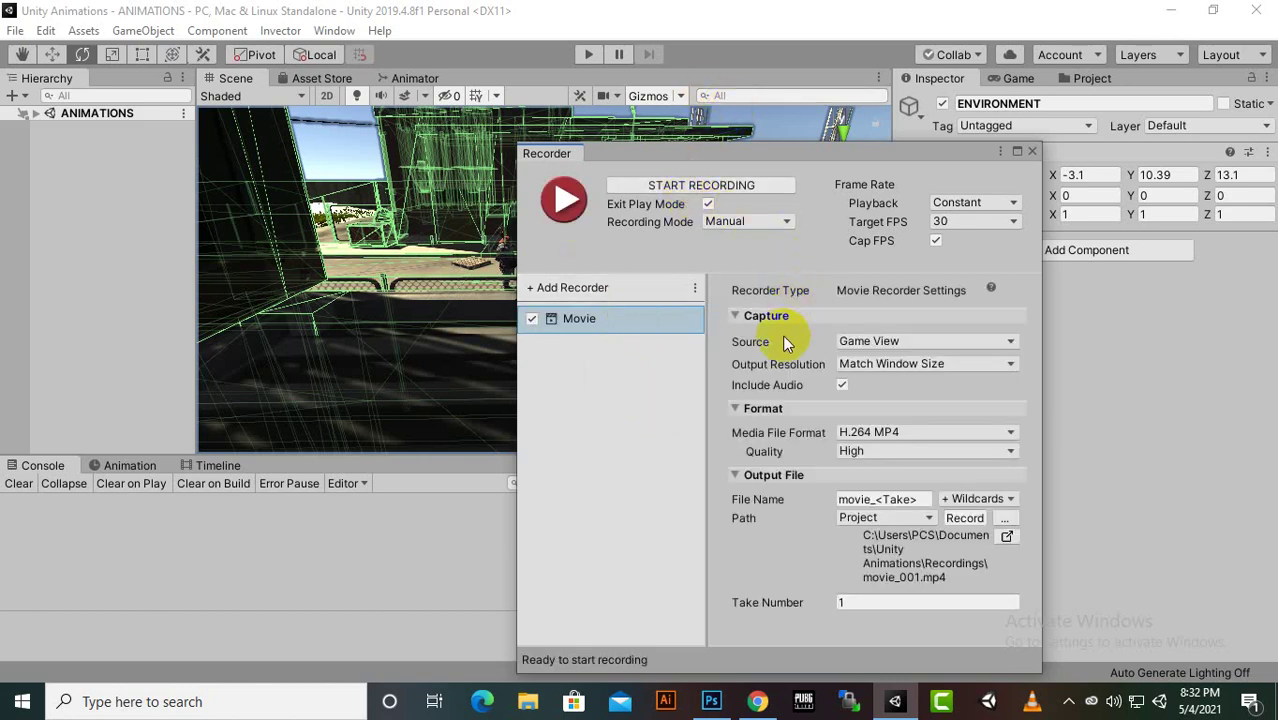
- Set the Movie recorder's output resolution to FHD - 1080p
drag(790, 157, 751, 140)
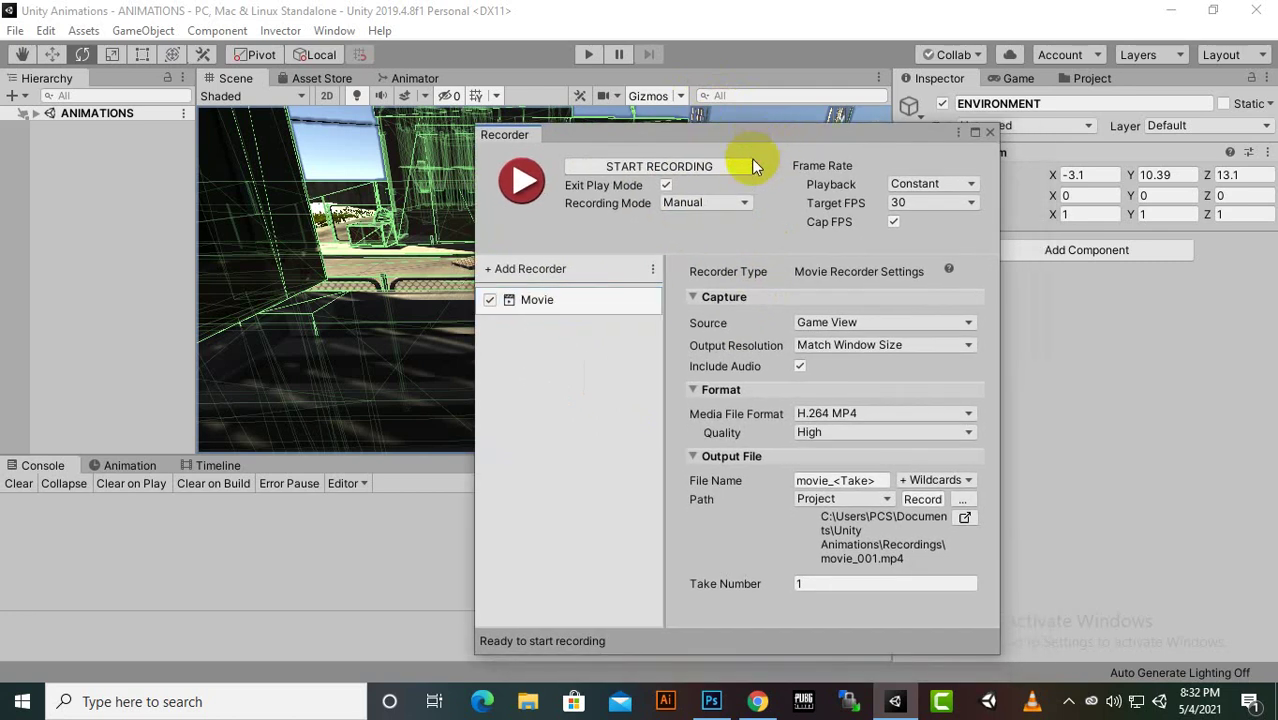
click(815, 347)
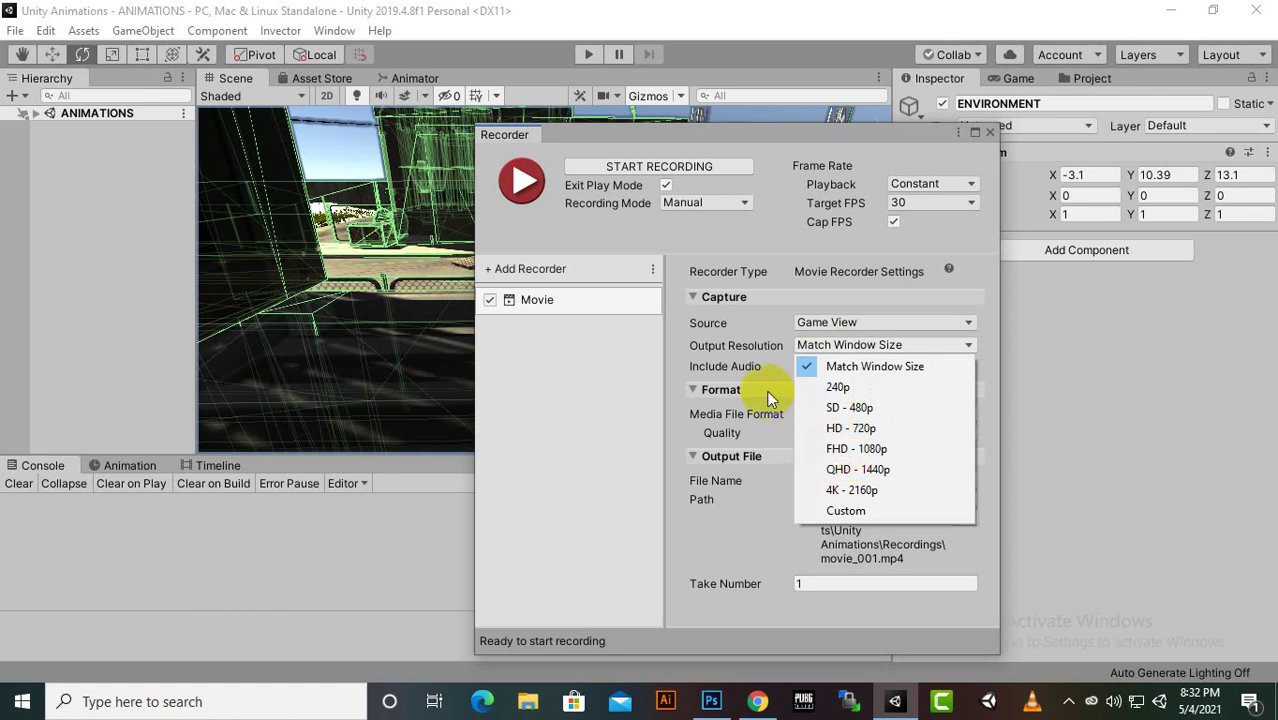
click(755, 519)
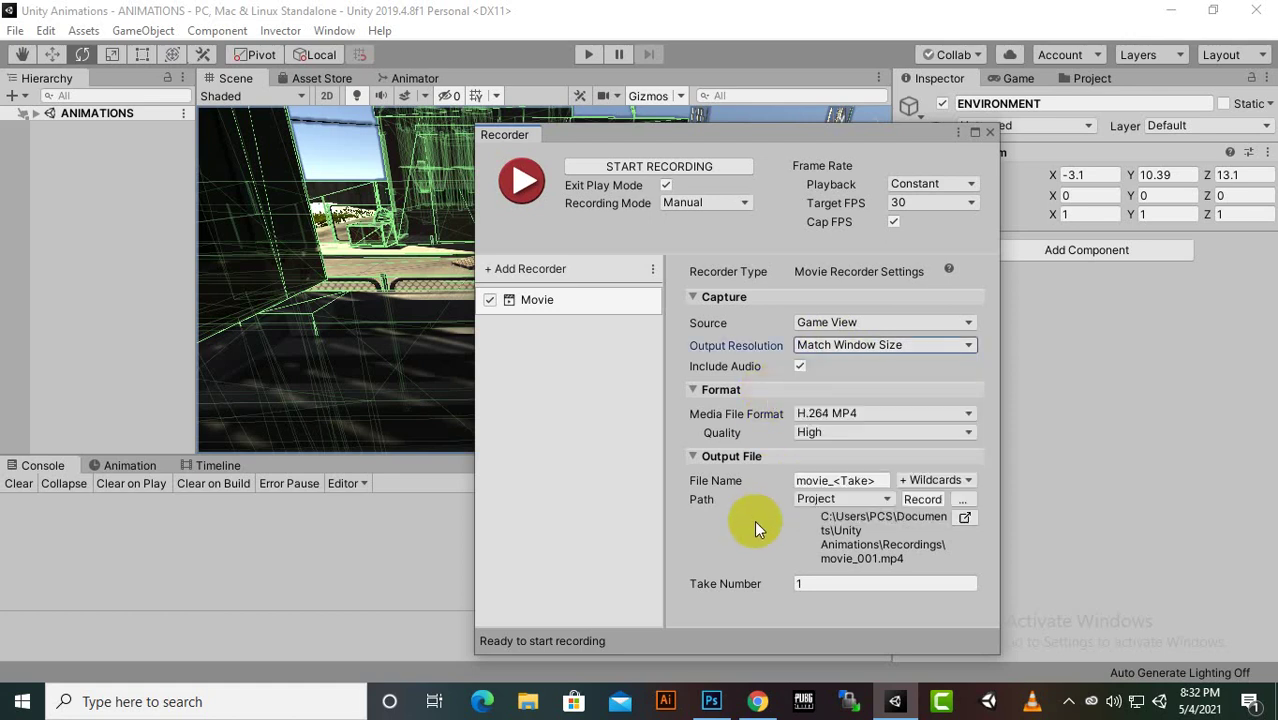
click(850, 414)
click(850, 418)
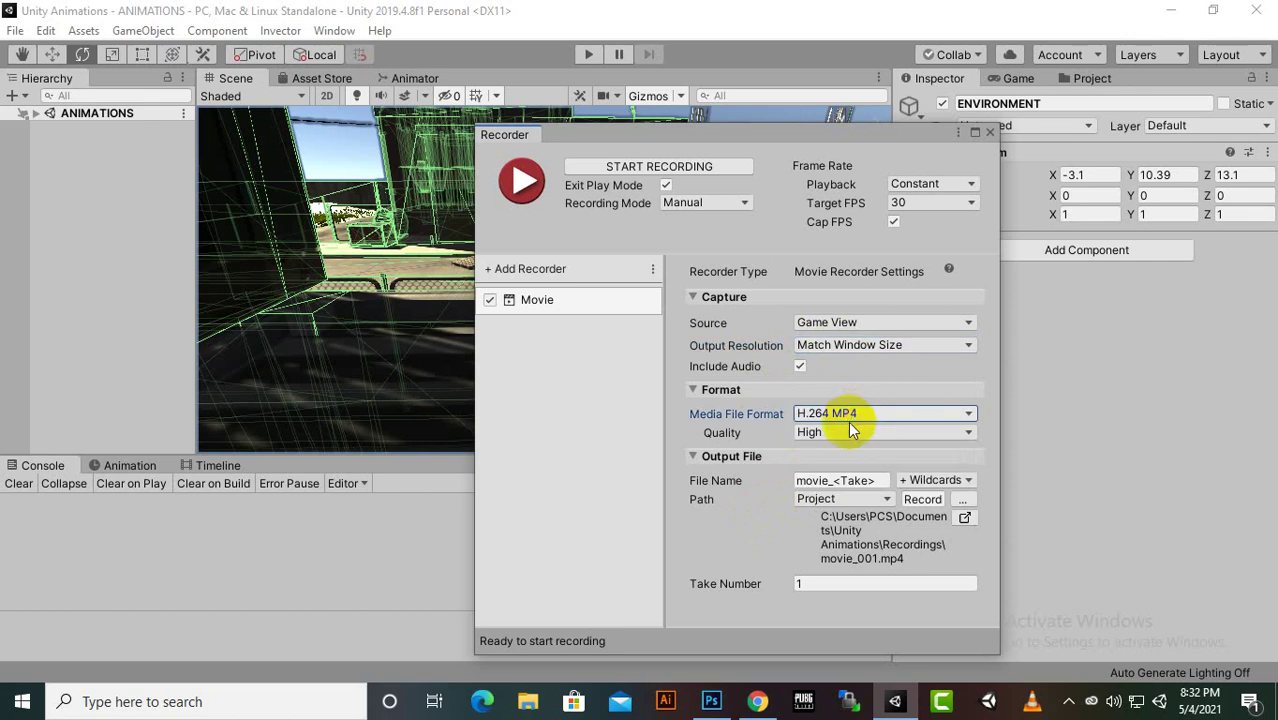
click(848, 426)
click(848, 428)
click(843, 345)
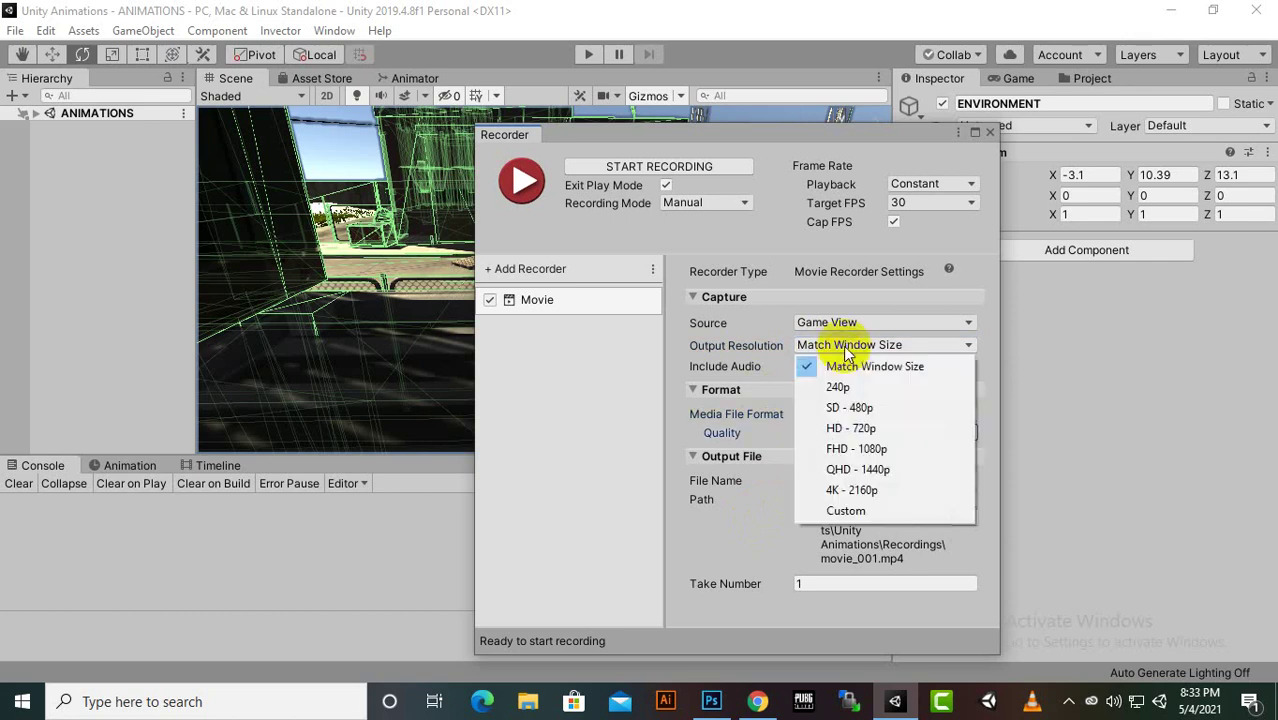
click(855, 450)
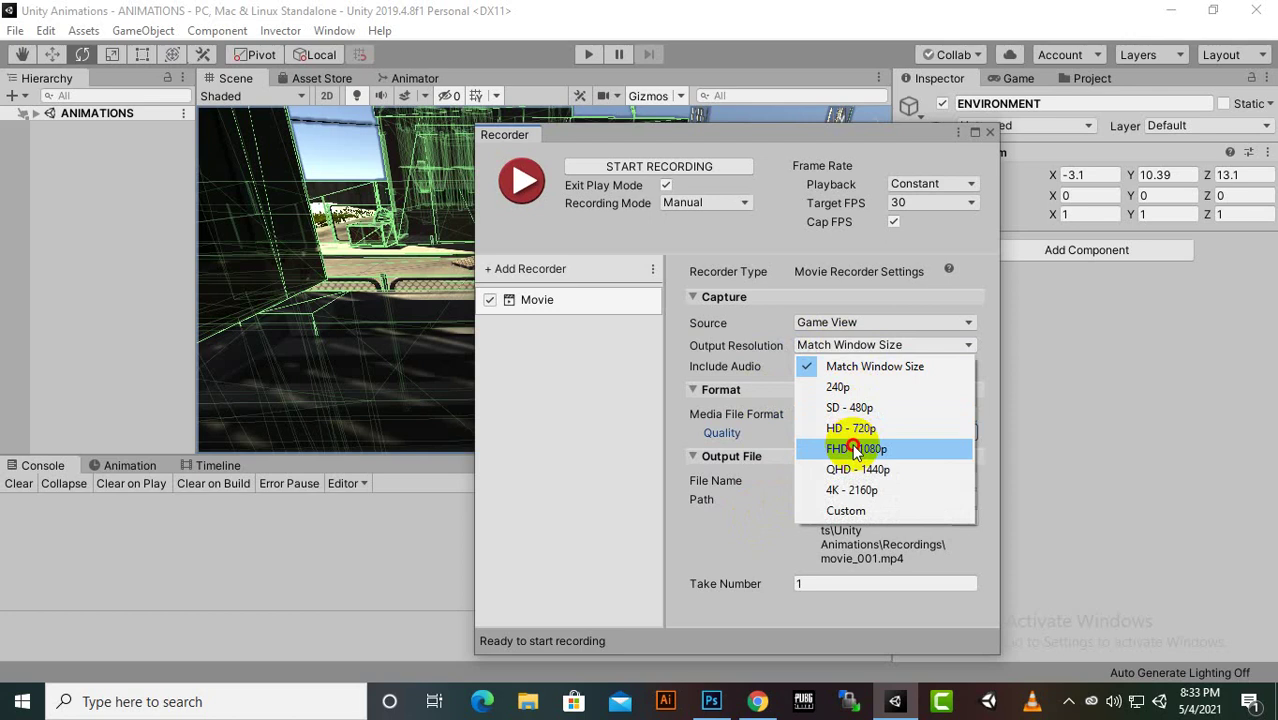
click(853, 449)
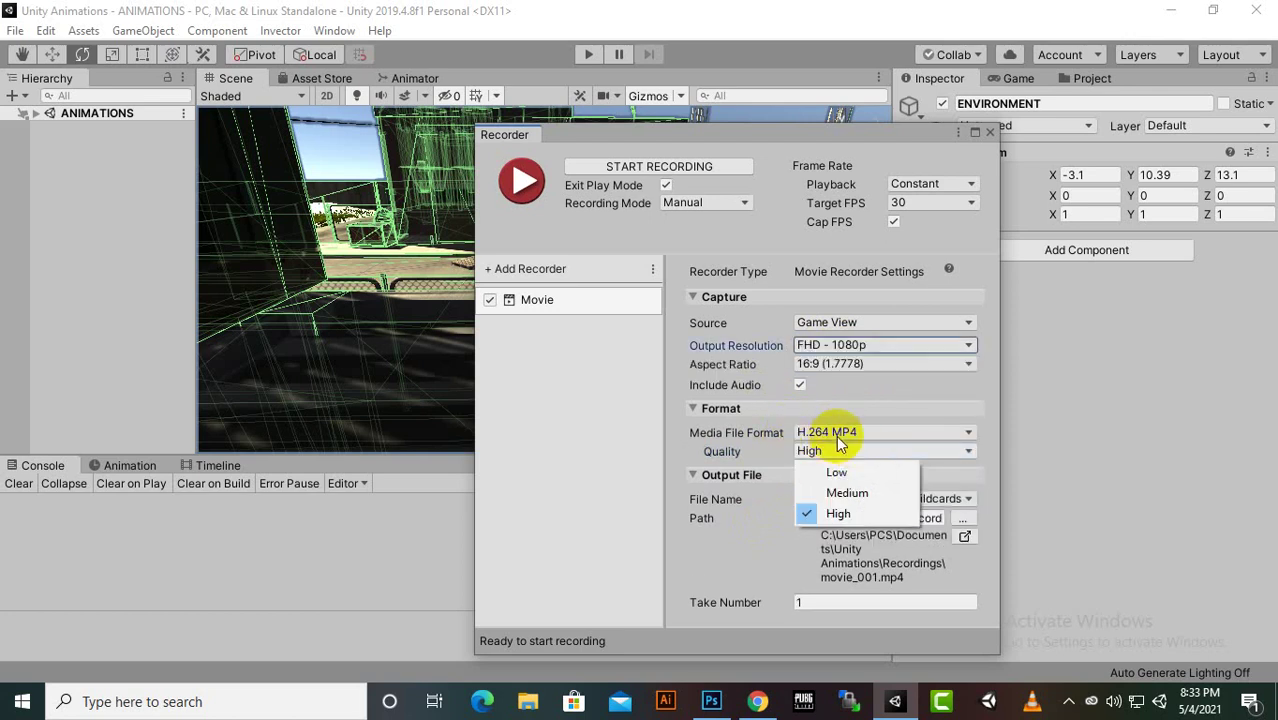
click(838, 440)
- Switch the media file format to VP9 WebM, keeping High quality and 16:9 aspect
click(838, 440)
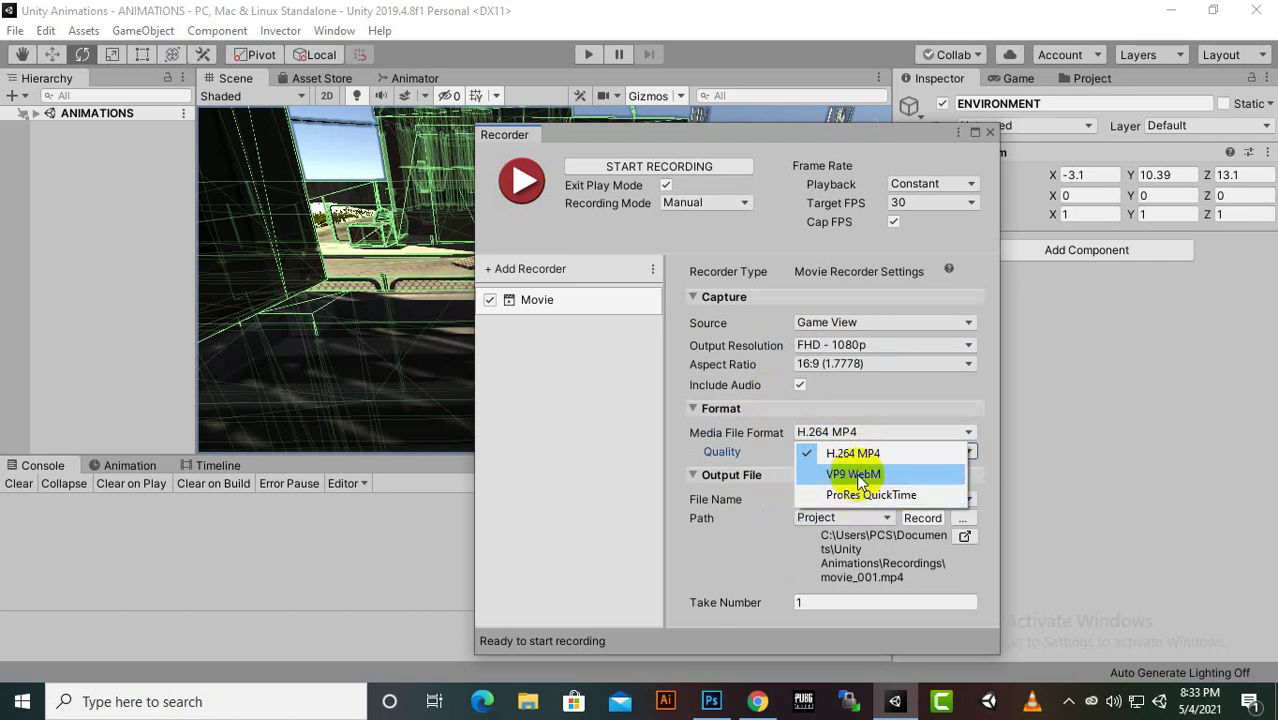
click(856, 473)
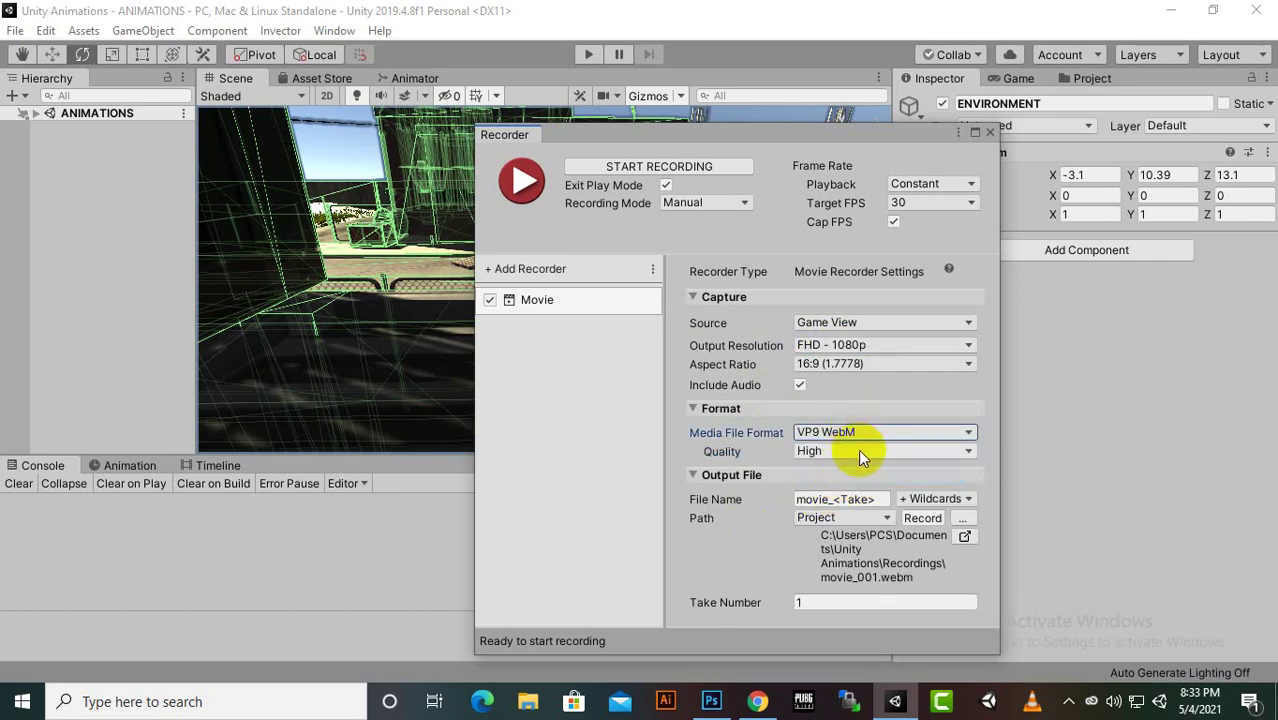
click(858, 449)
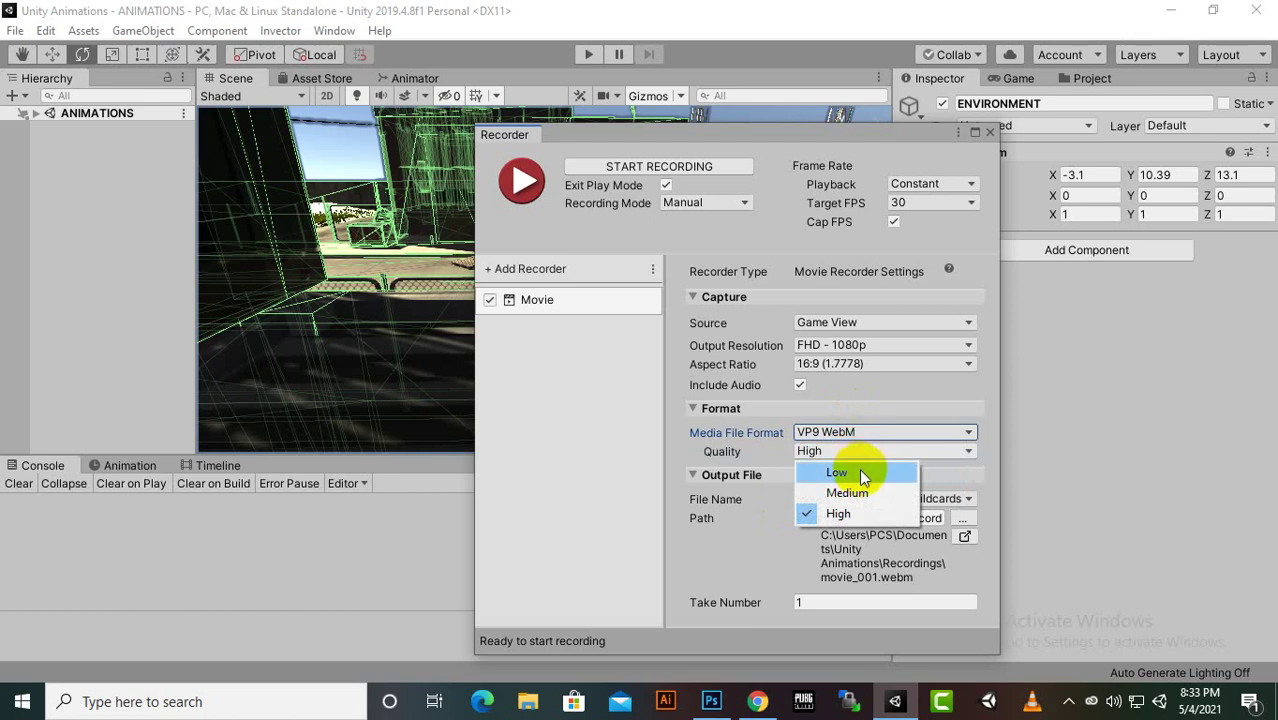
click(897, 370)
click(897, 364)
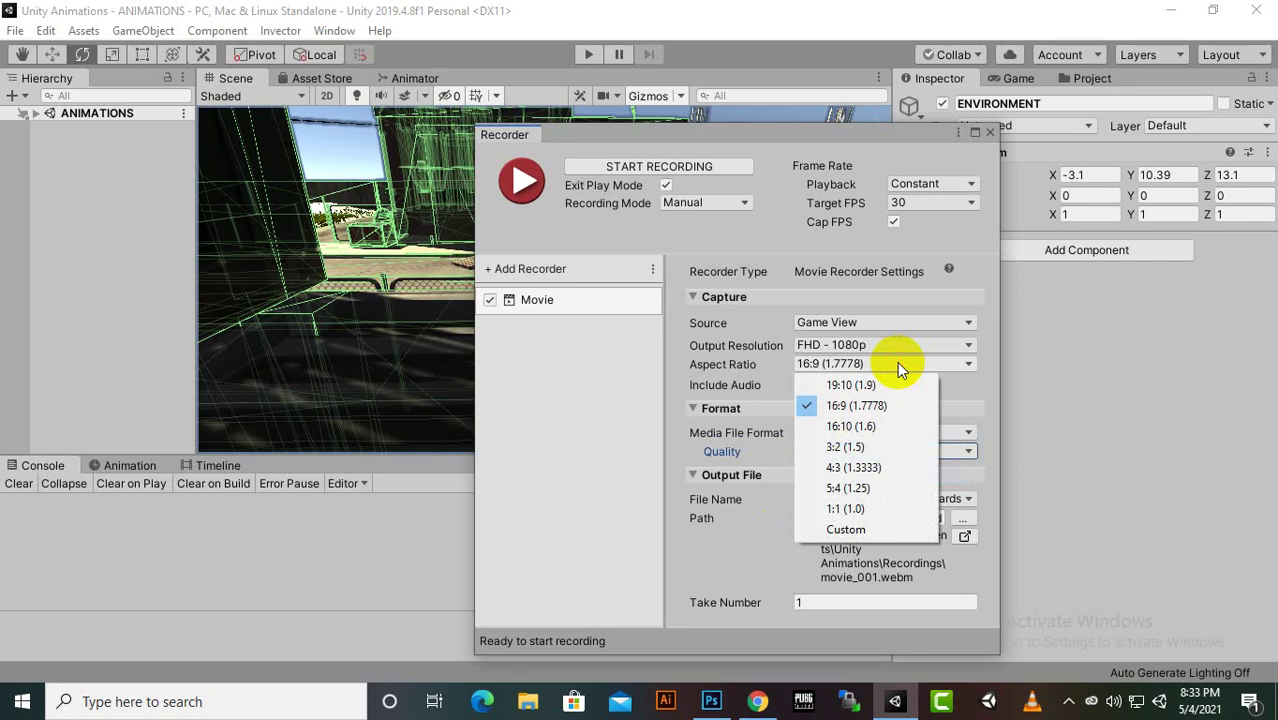
click(820, 14)
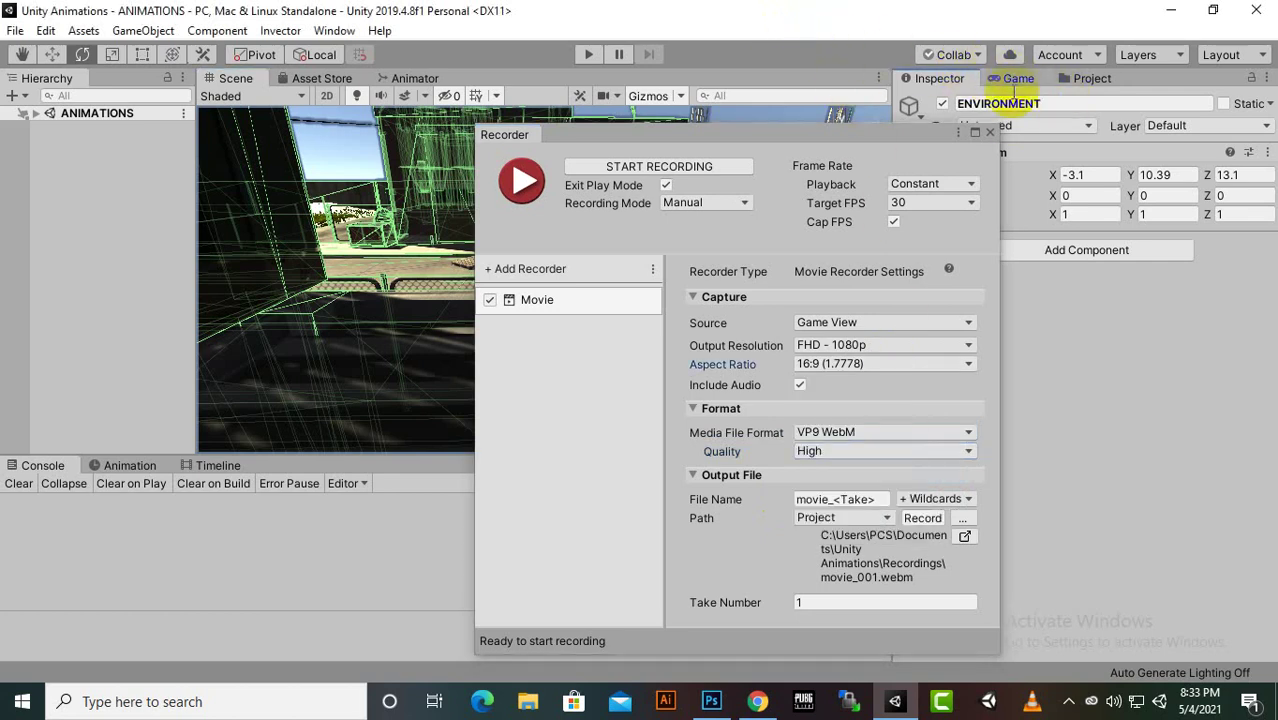
- Set the Game view aspect to 16:9
click(1011, 80)
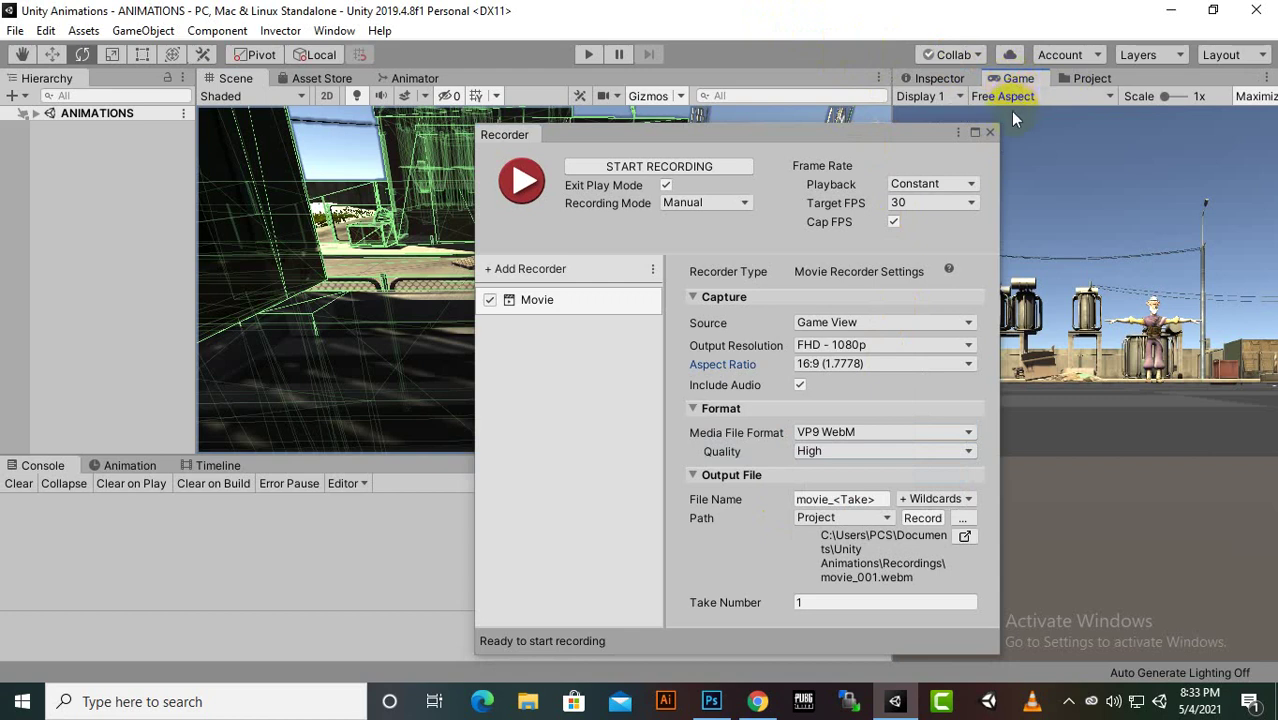
click(1015, 97)
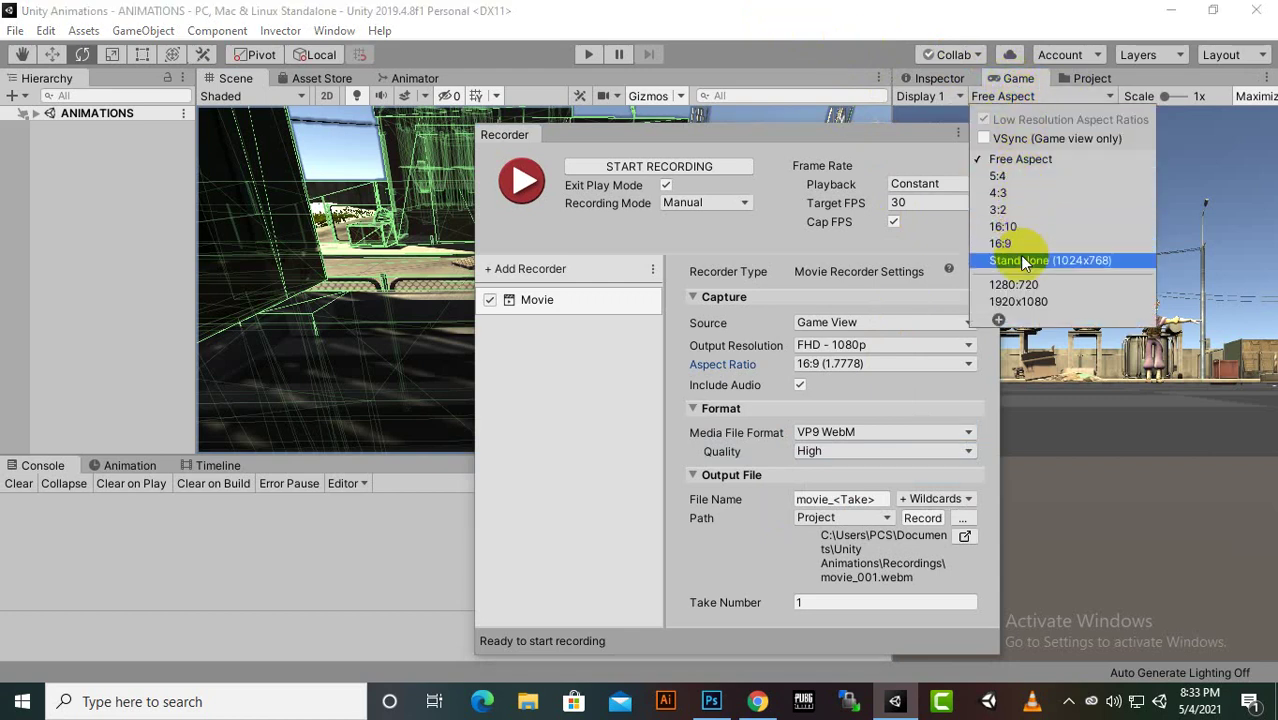
click(1021, 242)
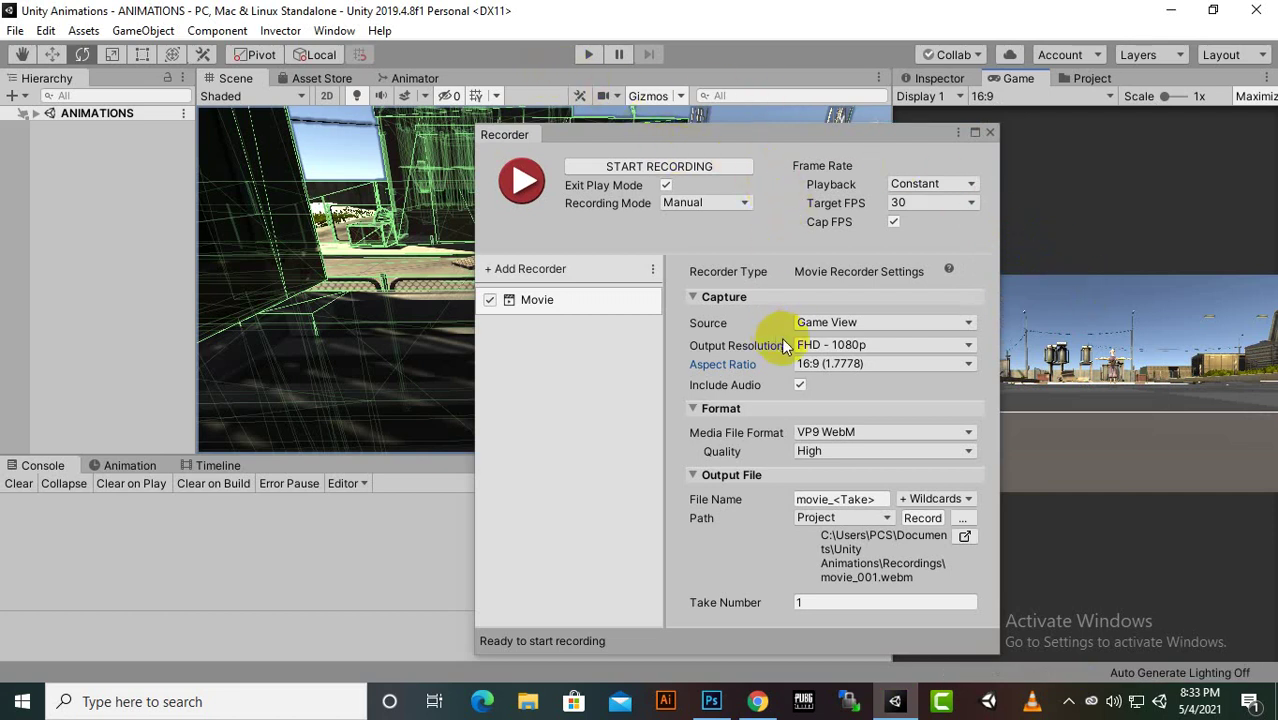
click(835, 364)
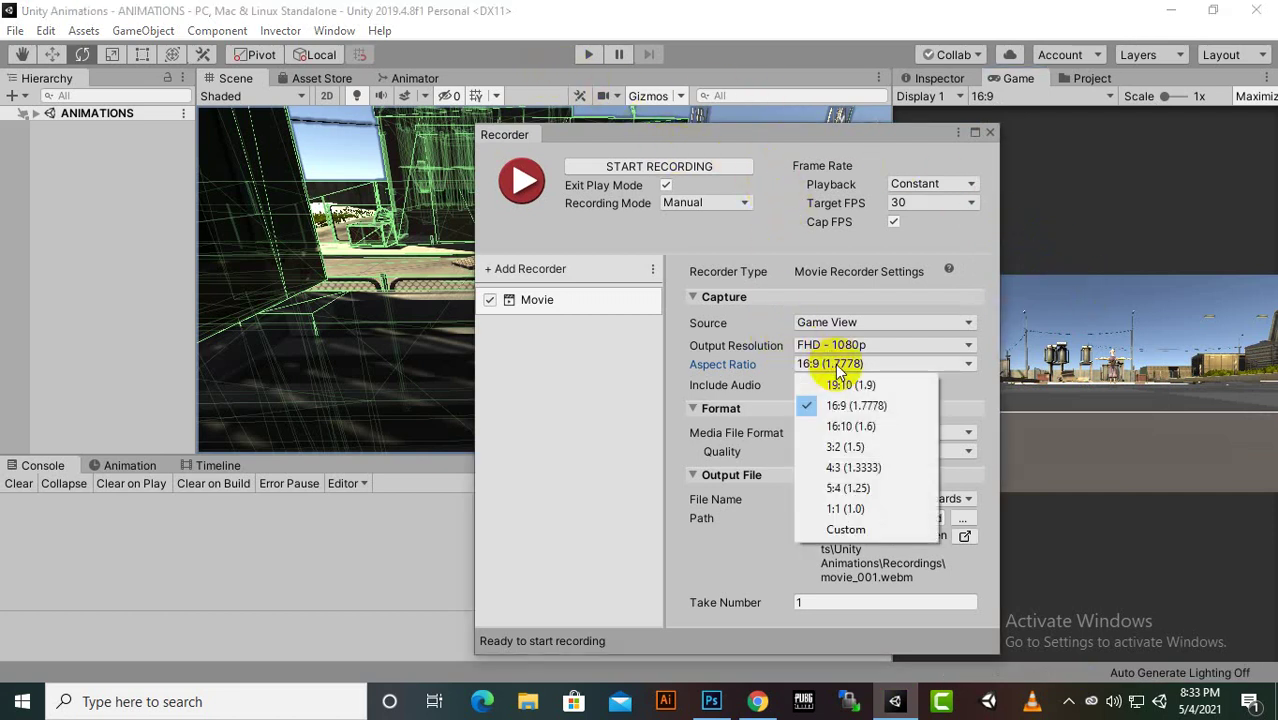
click(1120, 340)
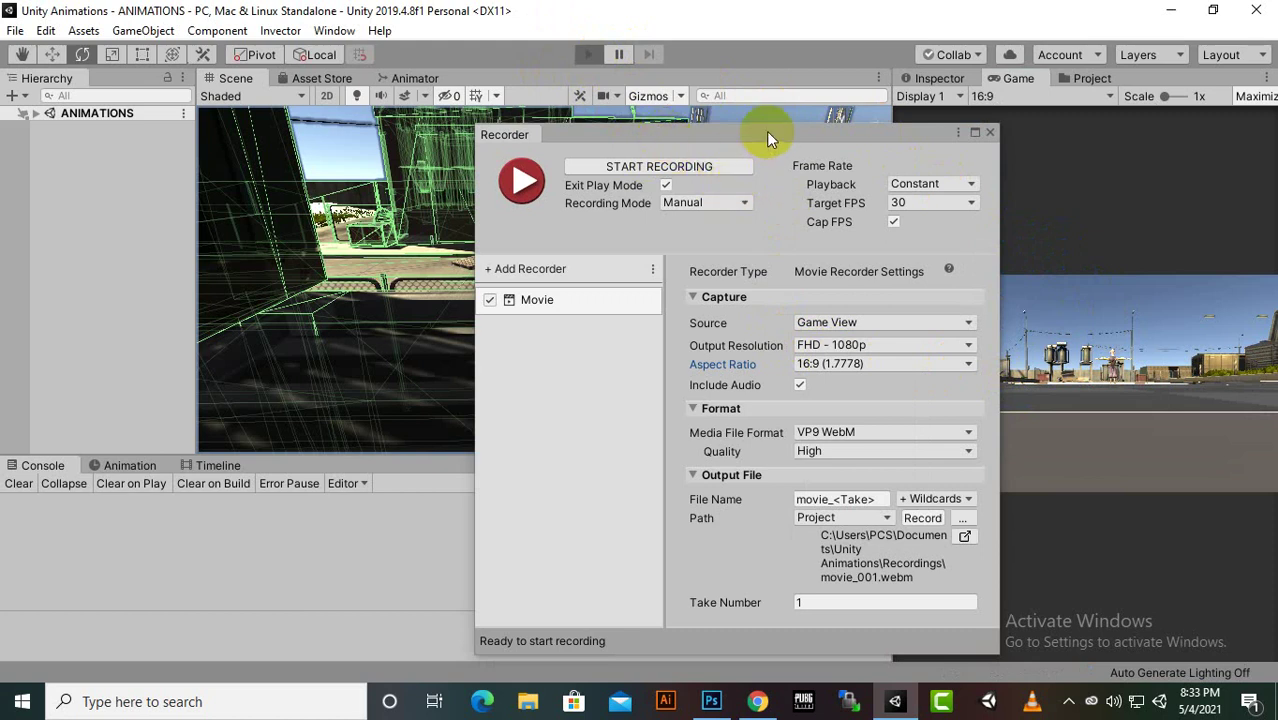
key(ctrl+p)
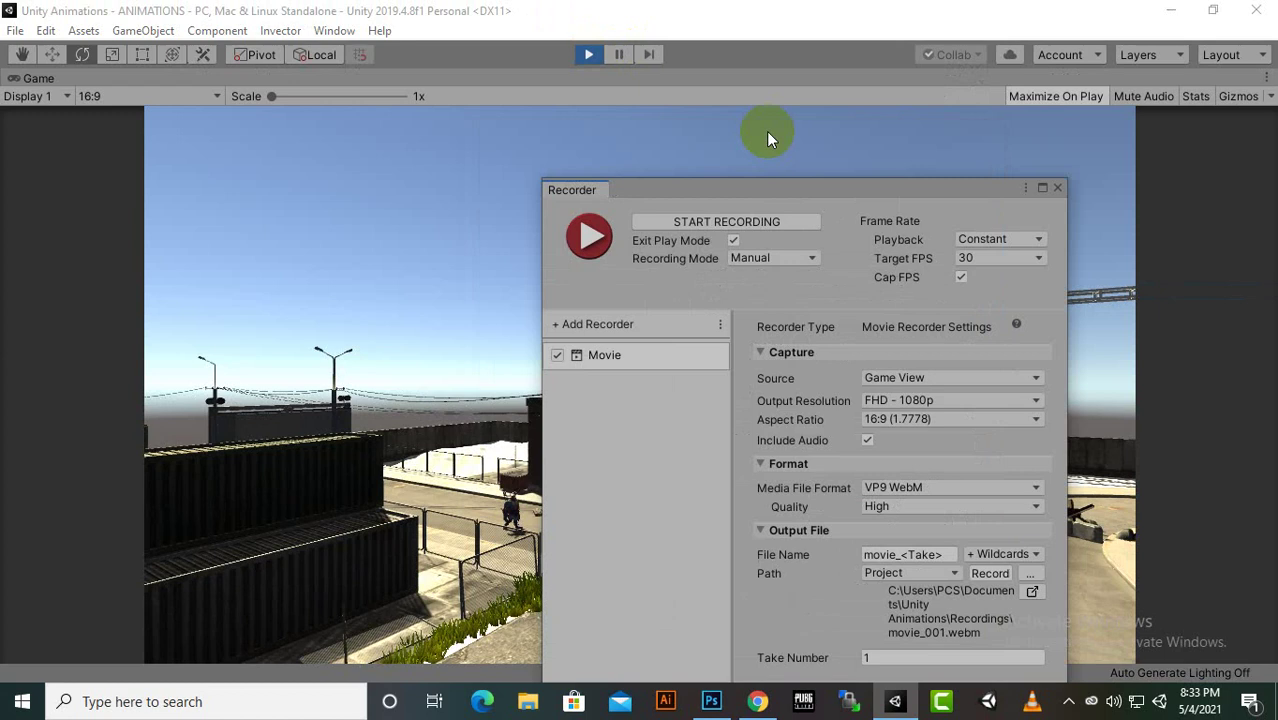
drag(771, 195, 1127, 157)
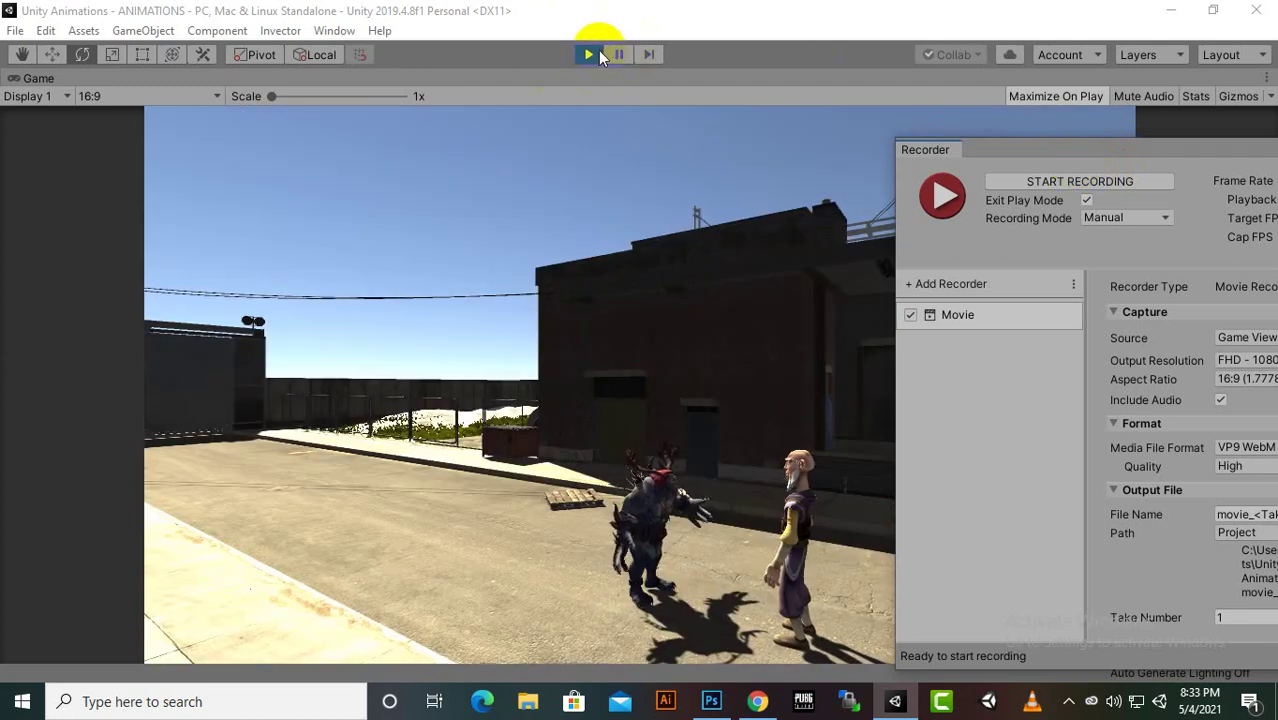
click(588, 54)
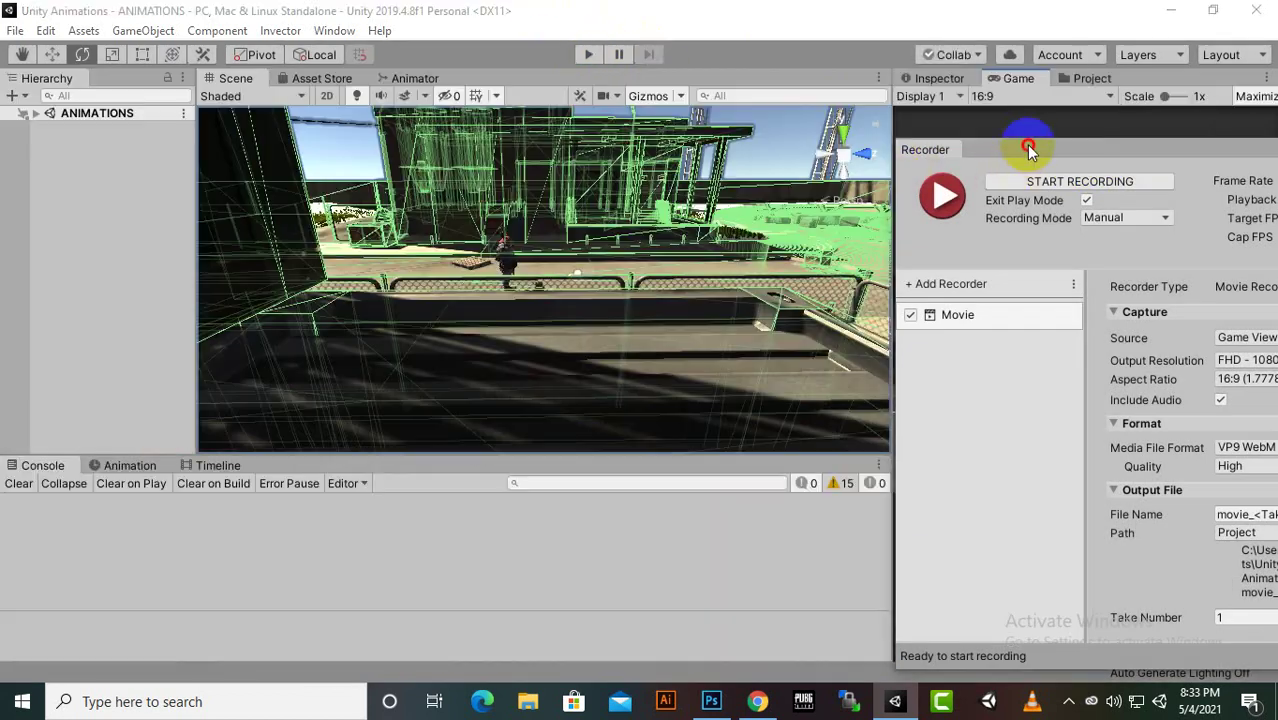
drag(1029, 148, 576, 80)
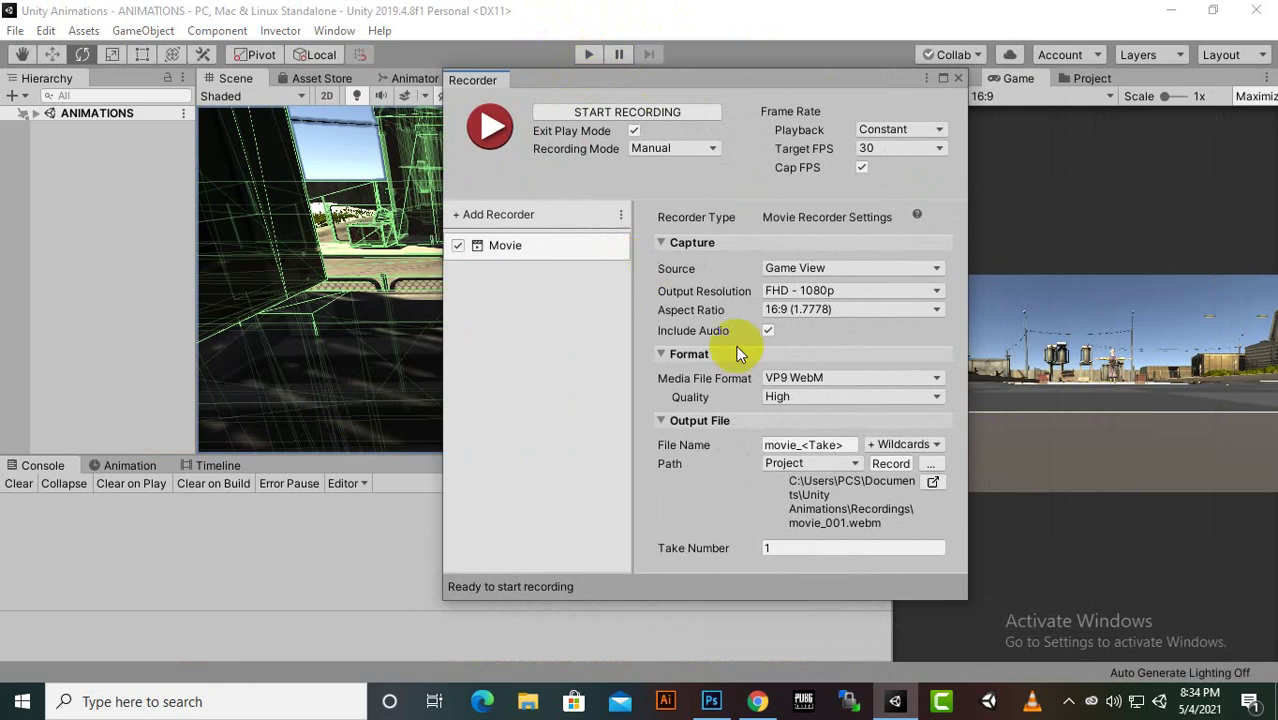
click(819, 398)
click(638, 502)
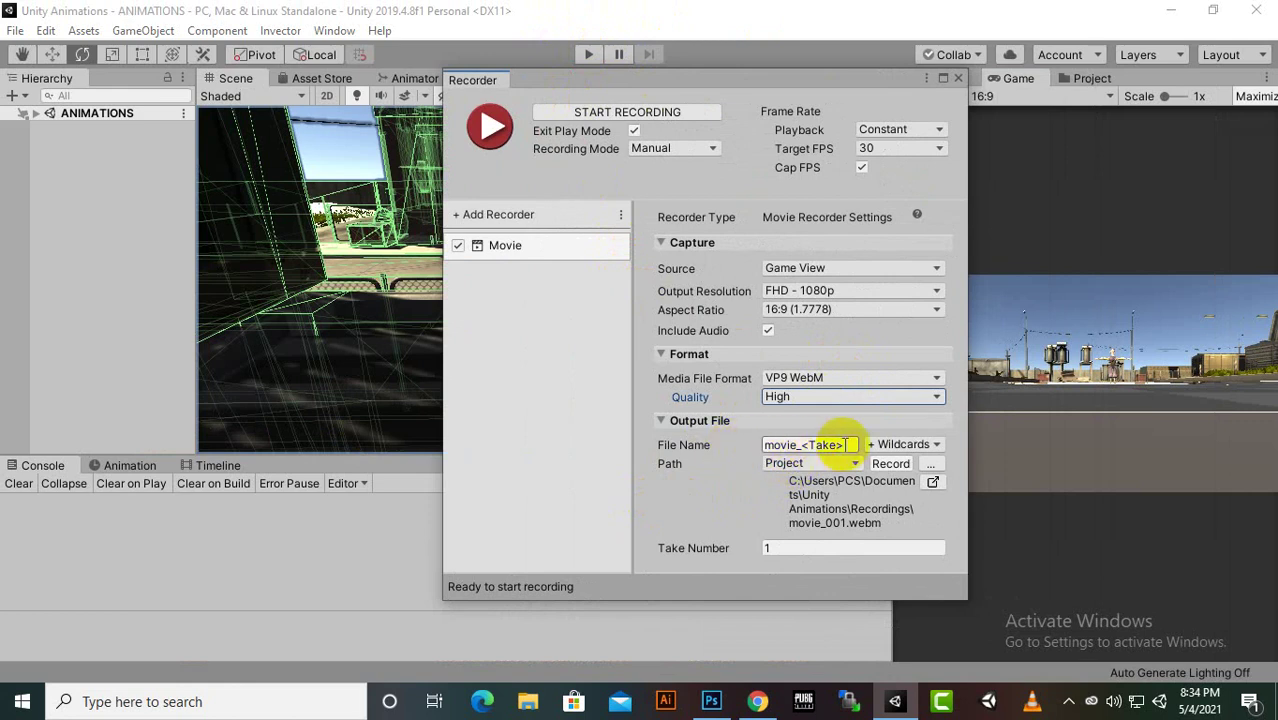
click(765, 421)
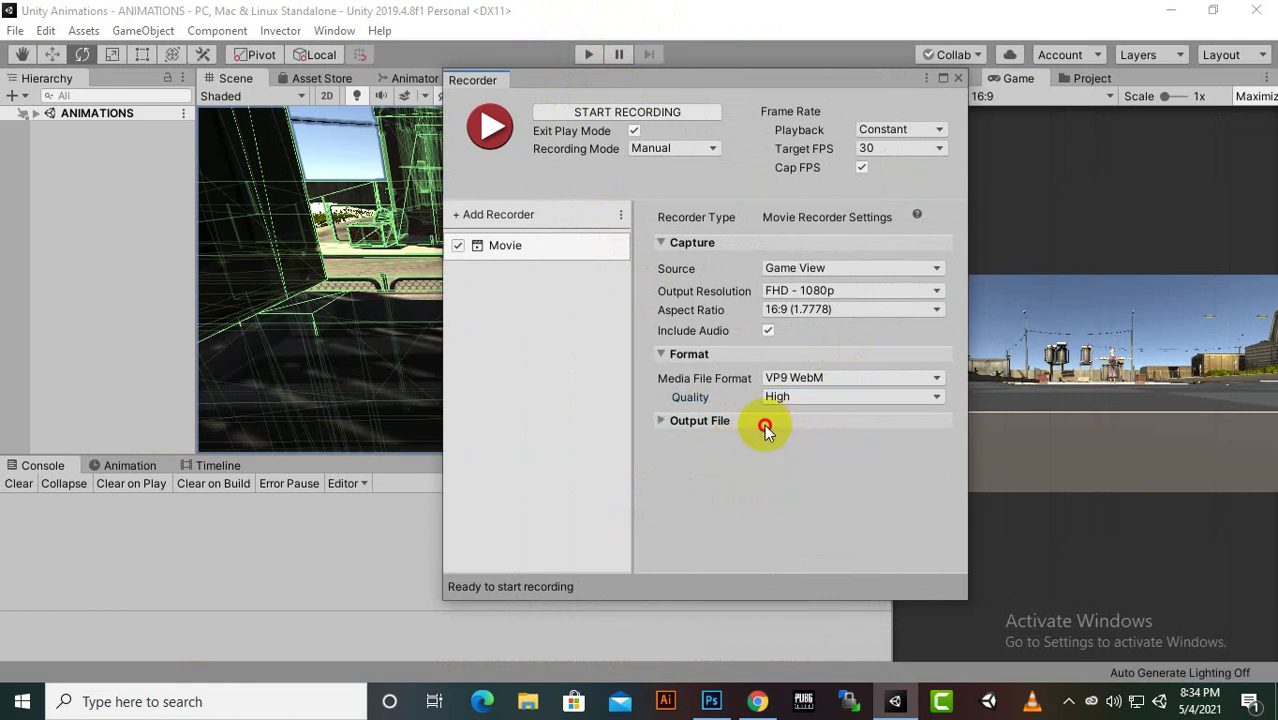
click(658, 422)
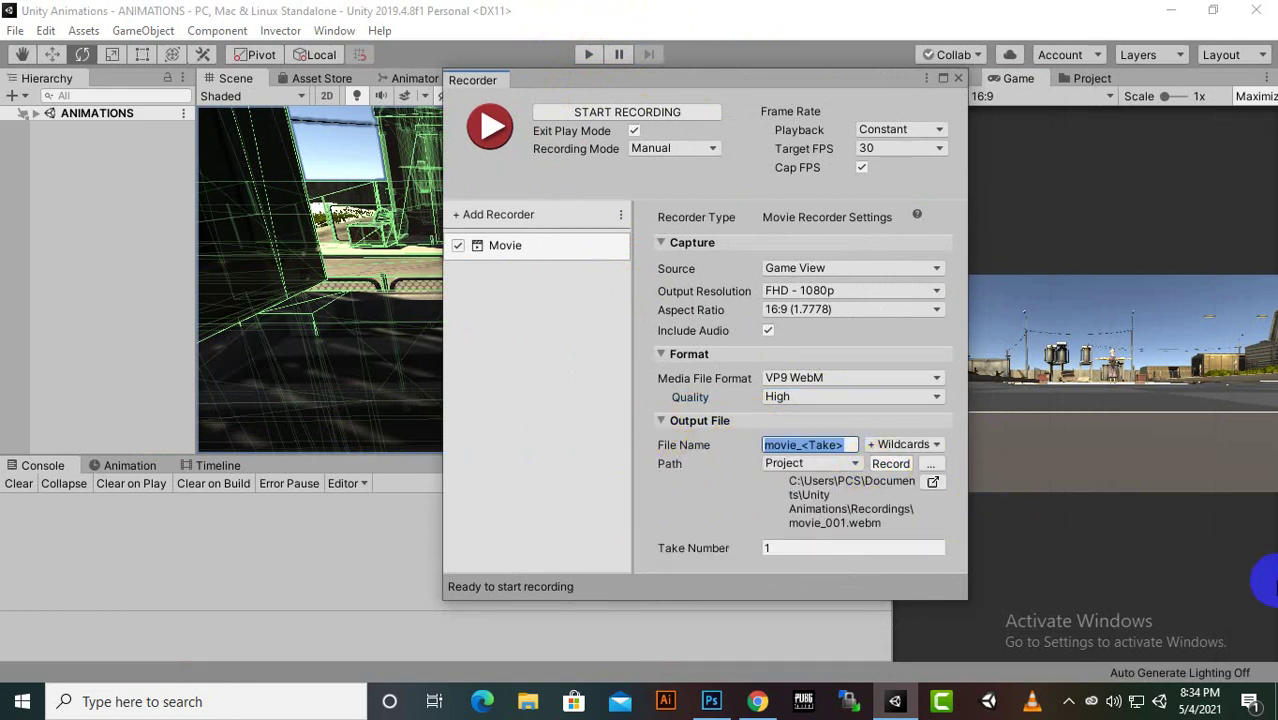
text(animtest)
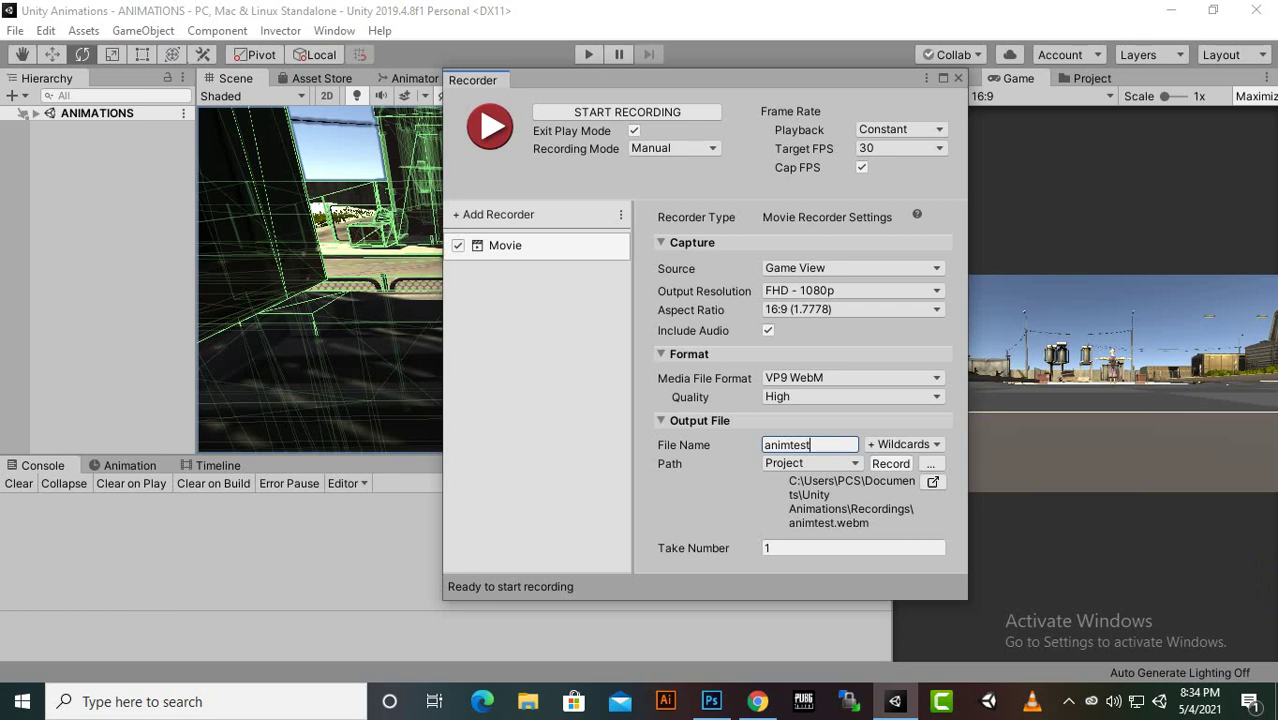
click(1092, 360)
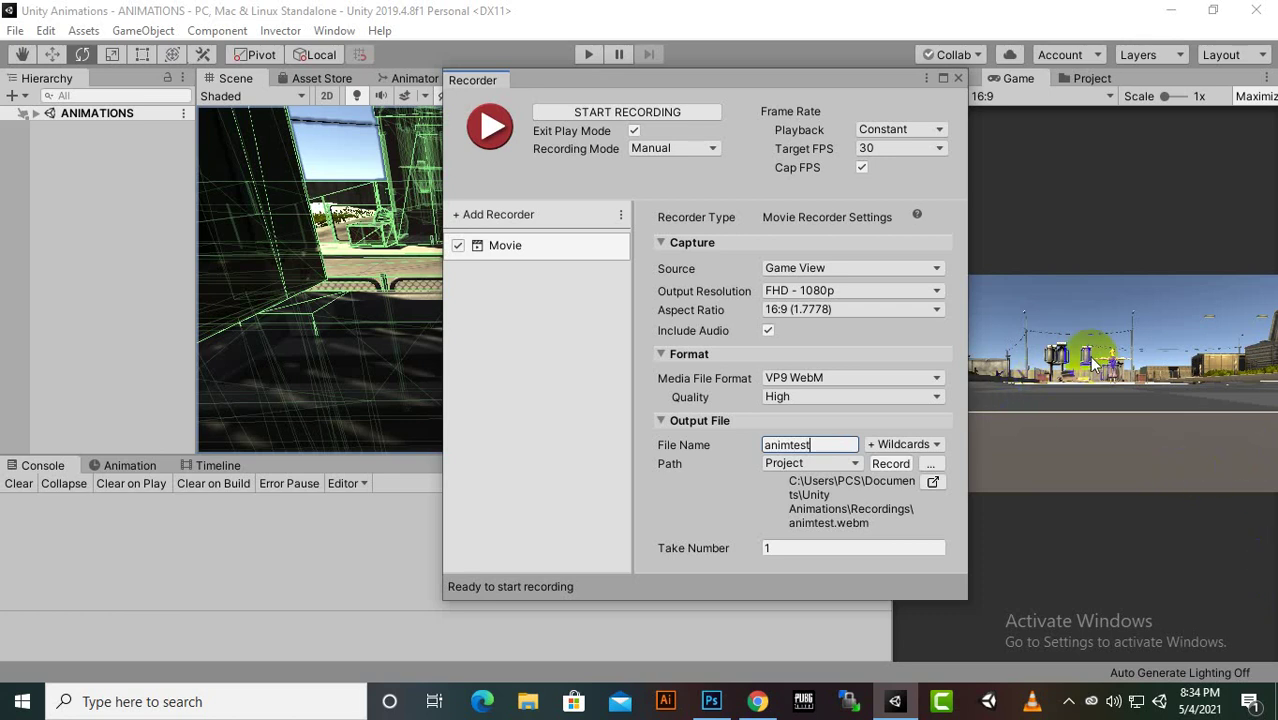
click(853, 465)
click(855, 465)
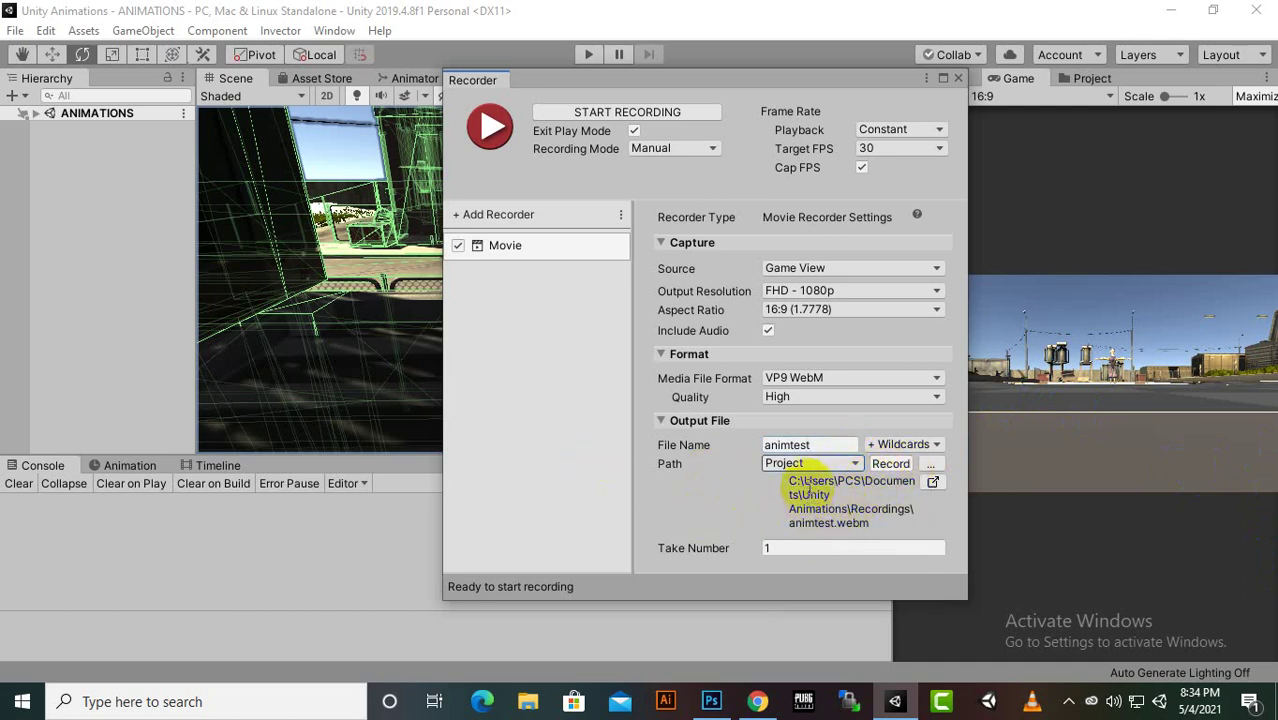
drag(790, 480, 855, 527)
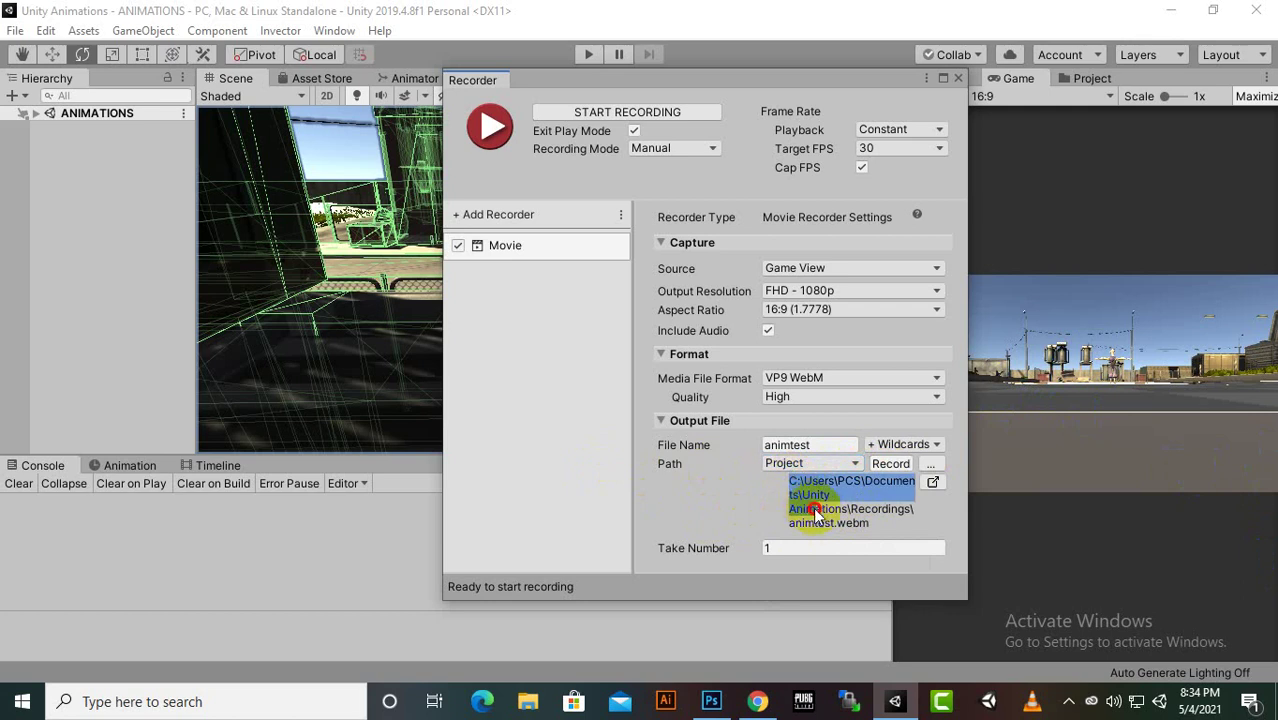
click(855, 527)
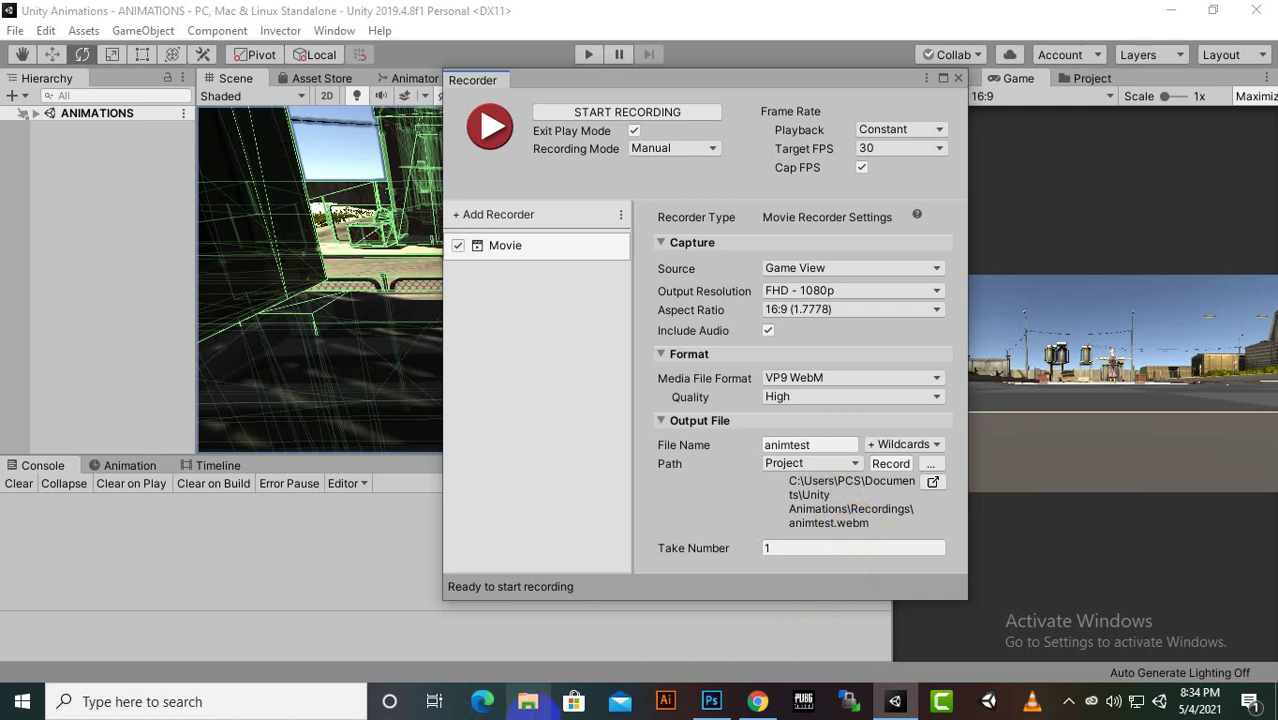
click(528, 701)
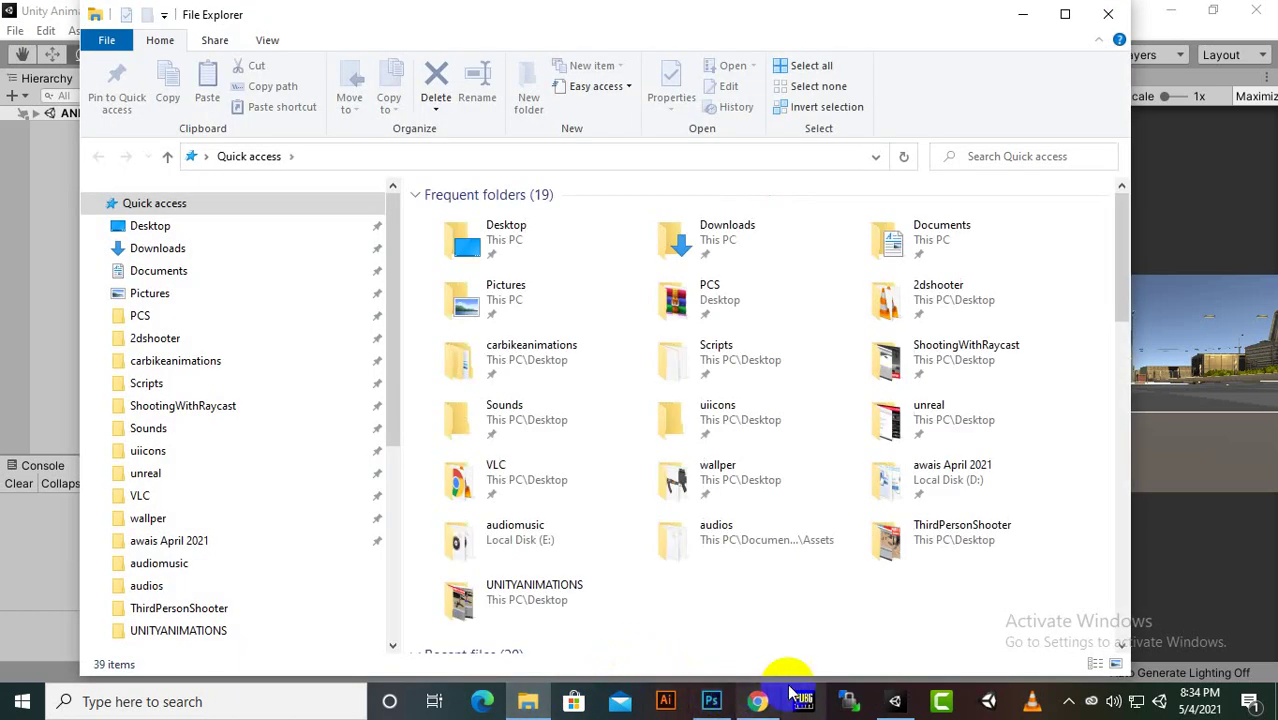
click(893, 701)
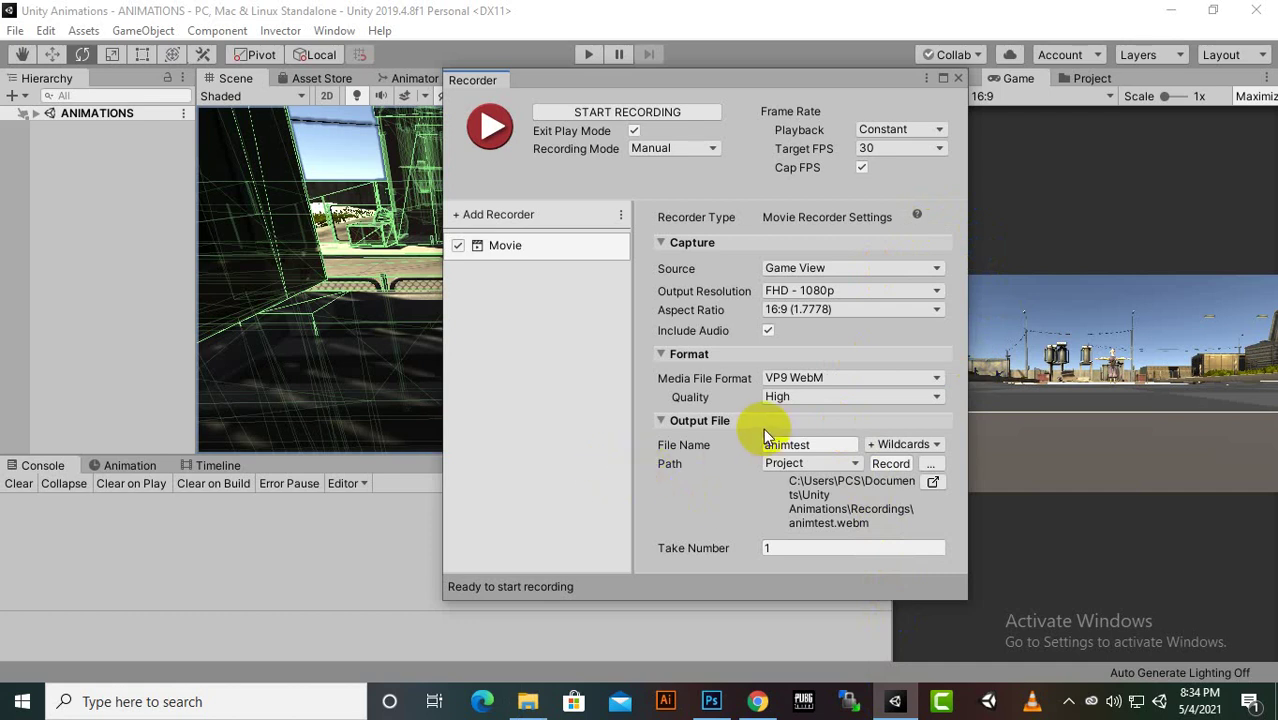
- Keep the output at FHD - 1080p after trying Match Window Size, then start recording animtest
click(796, 291)
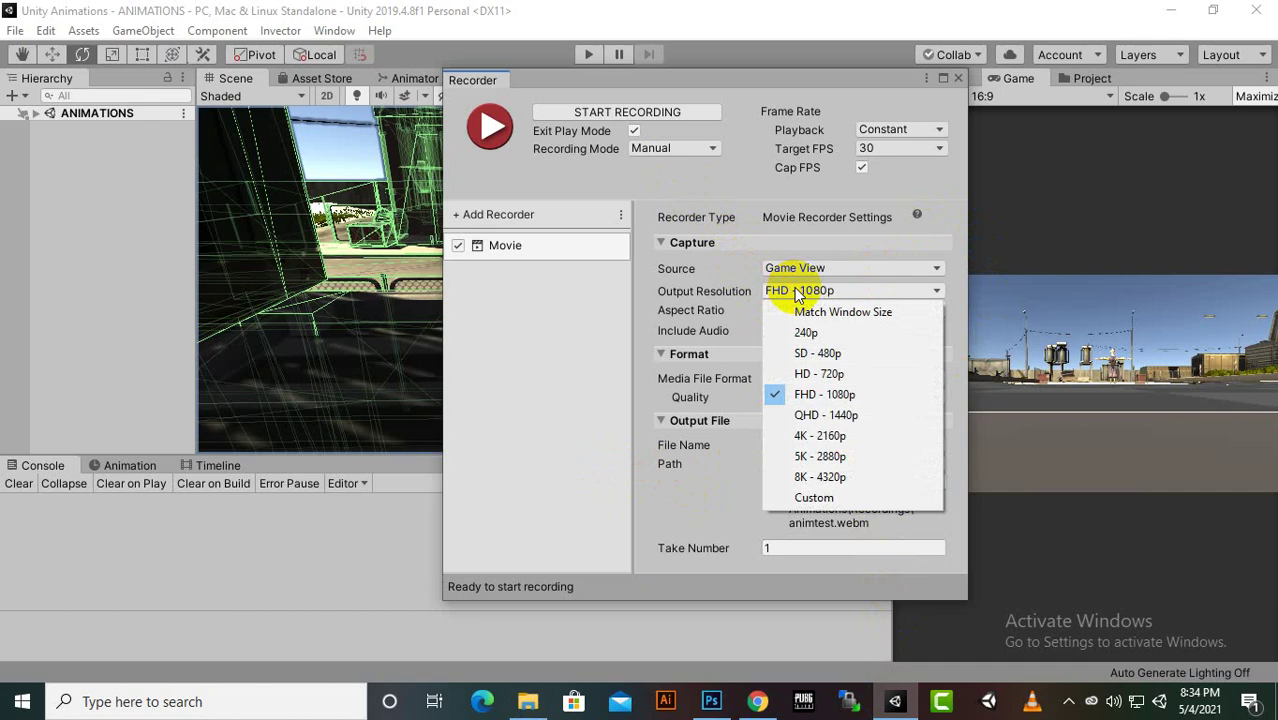
click(806, 314)
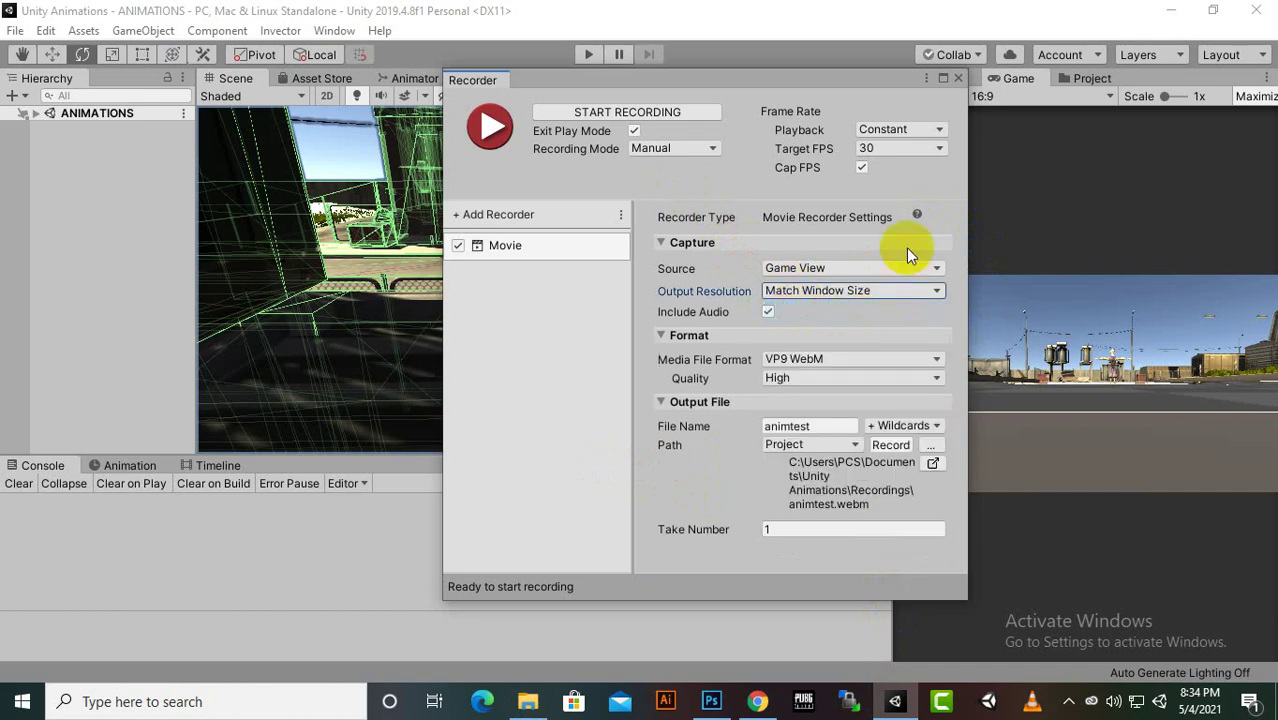
click(830, 292)
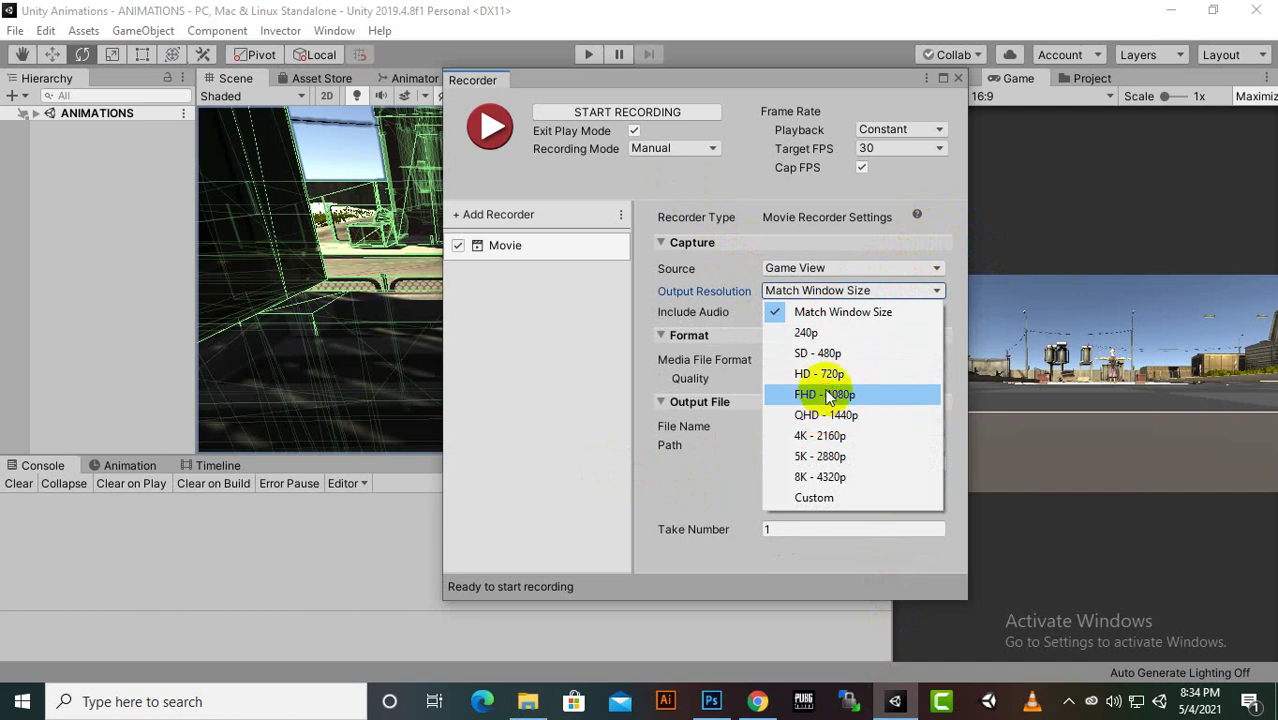
click(864, 392)
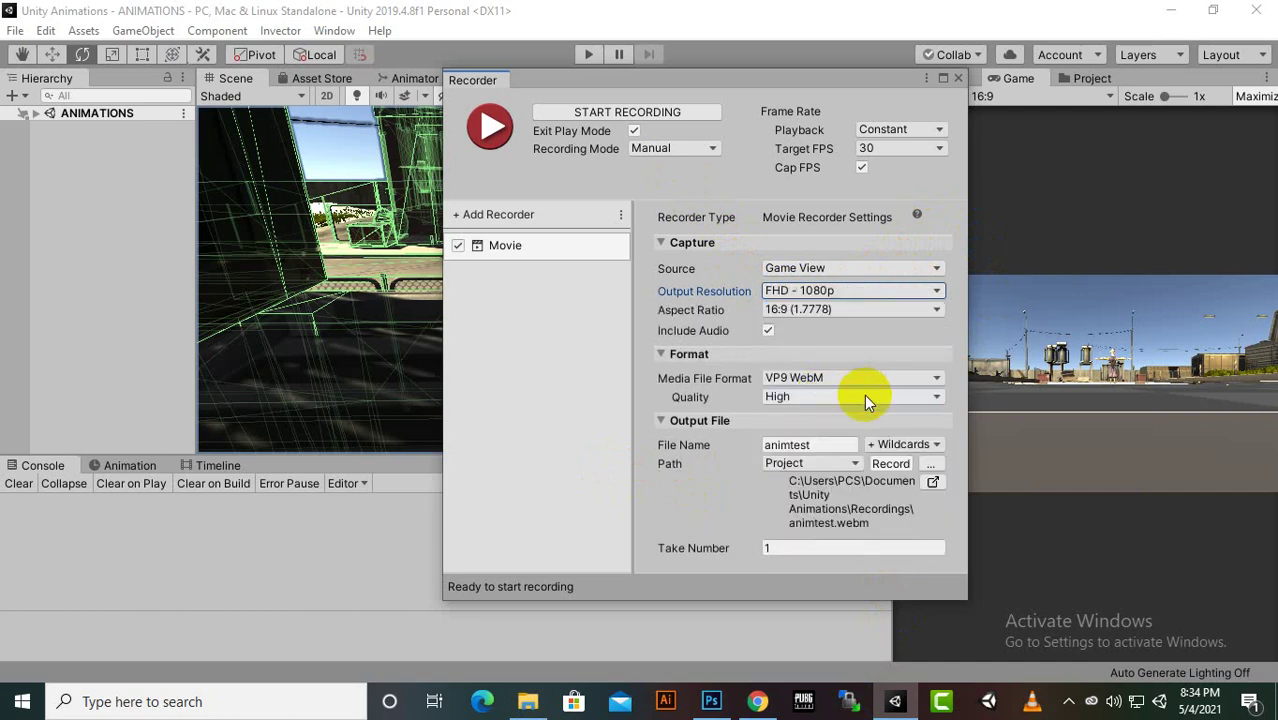
click(855, 293)
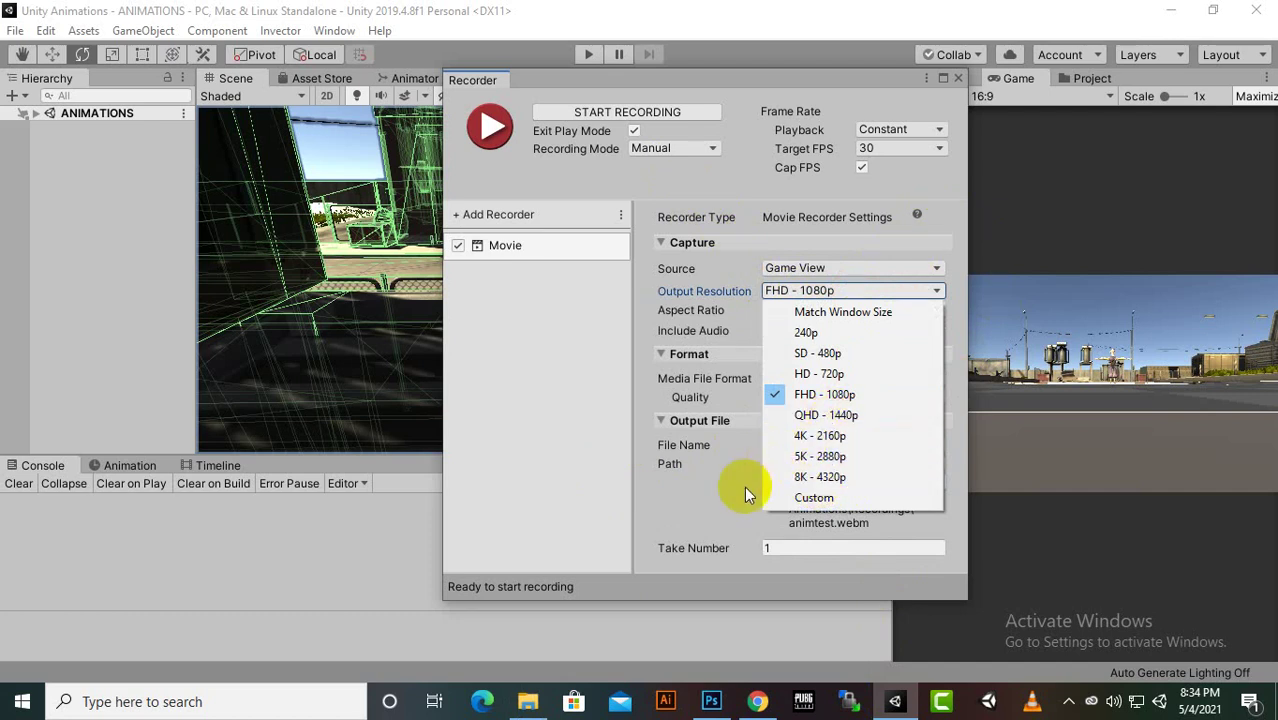
click(802, 98)
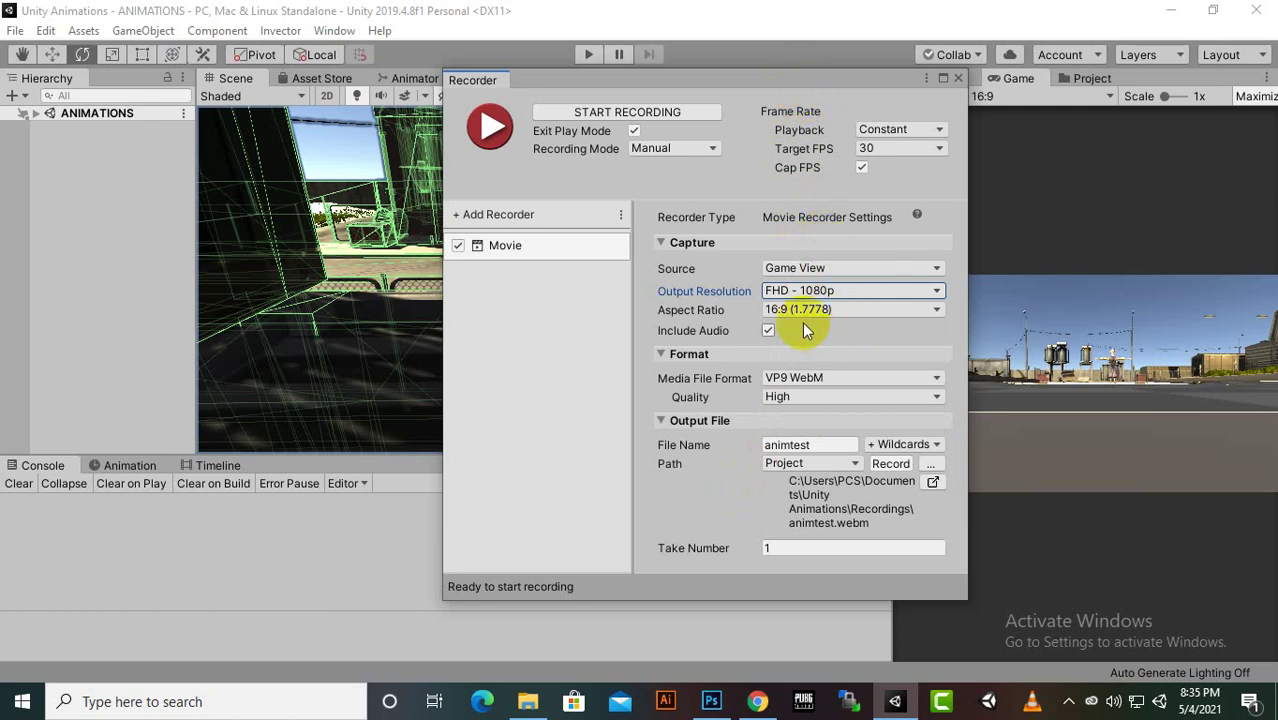
click(669, 120)
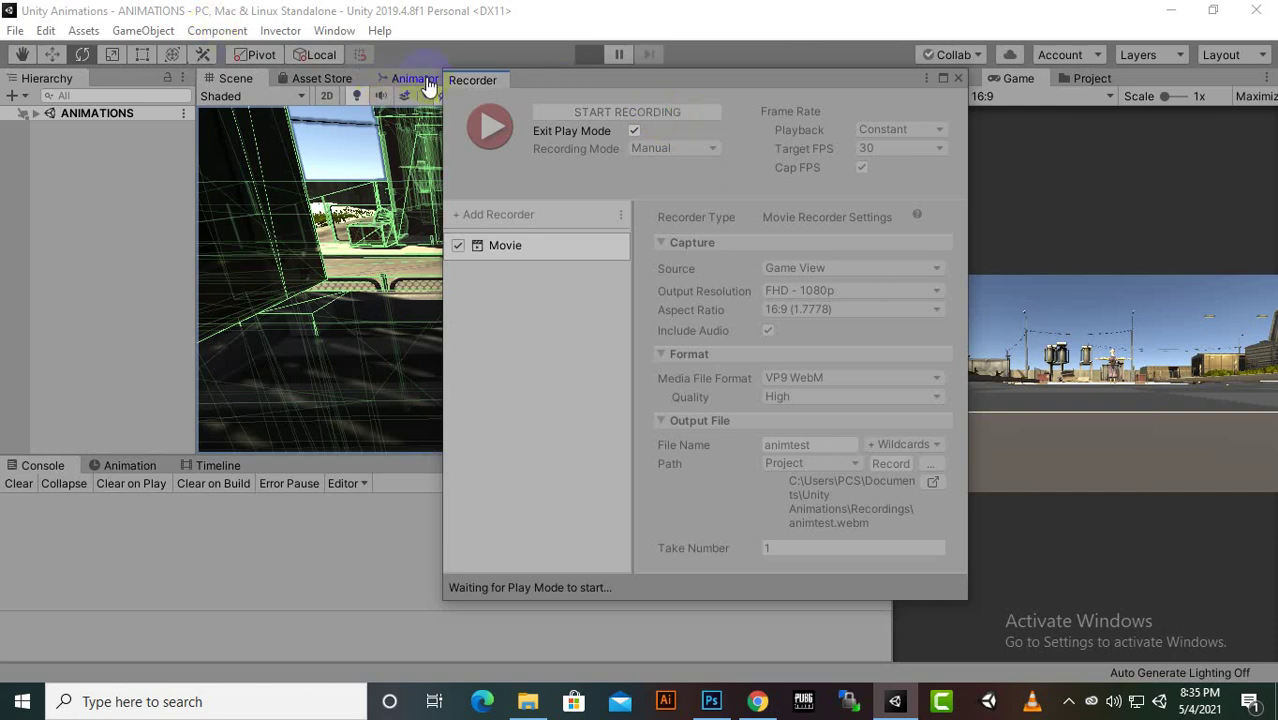
- Enter Play Mode so the game records into animtest, then return to the editor
click(586, 57)
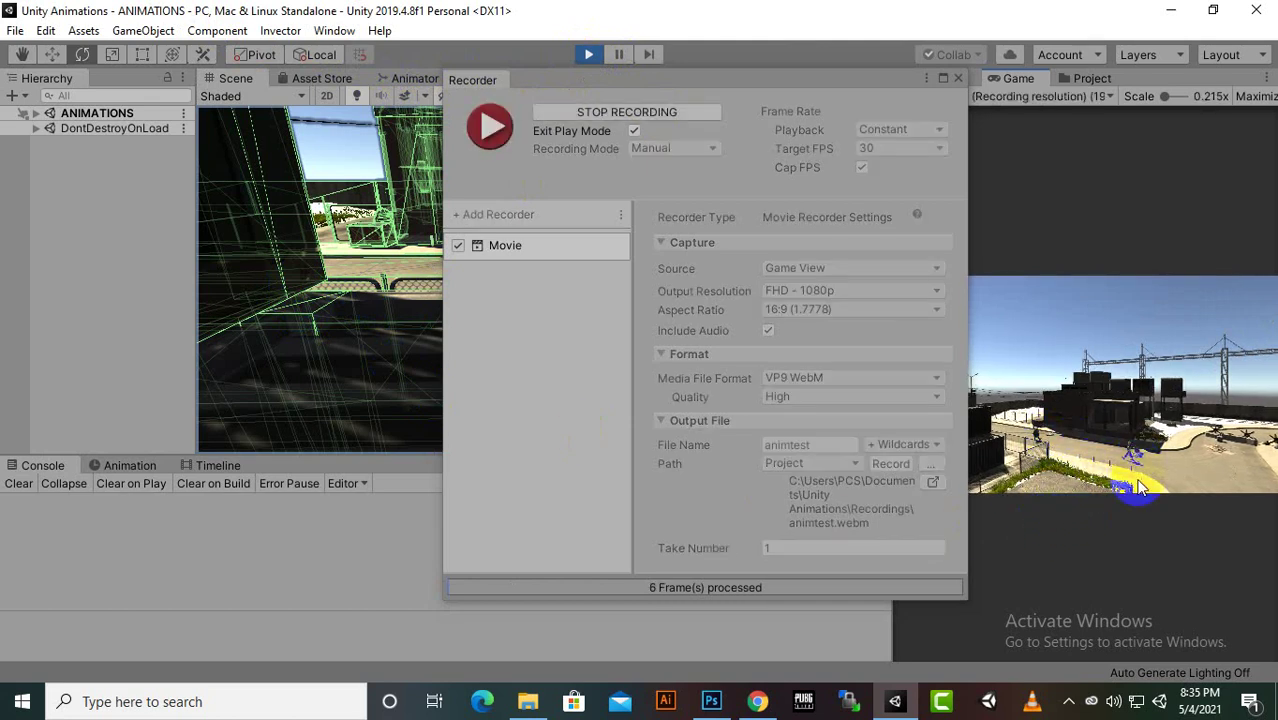
click(1080, 528)
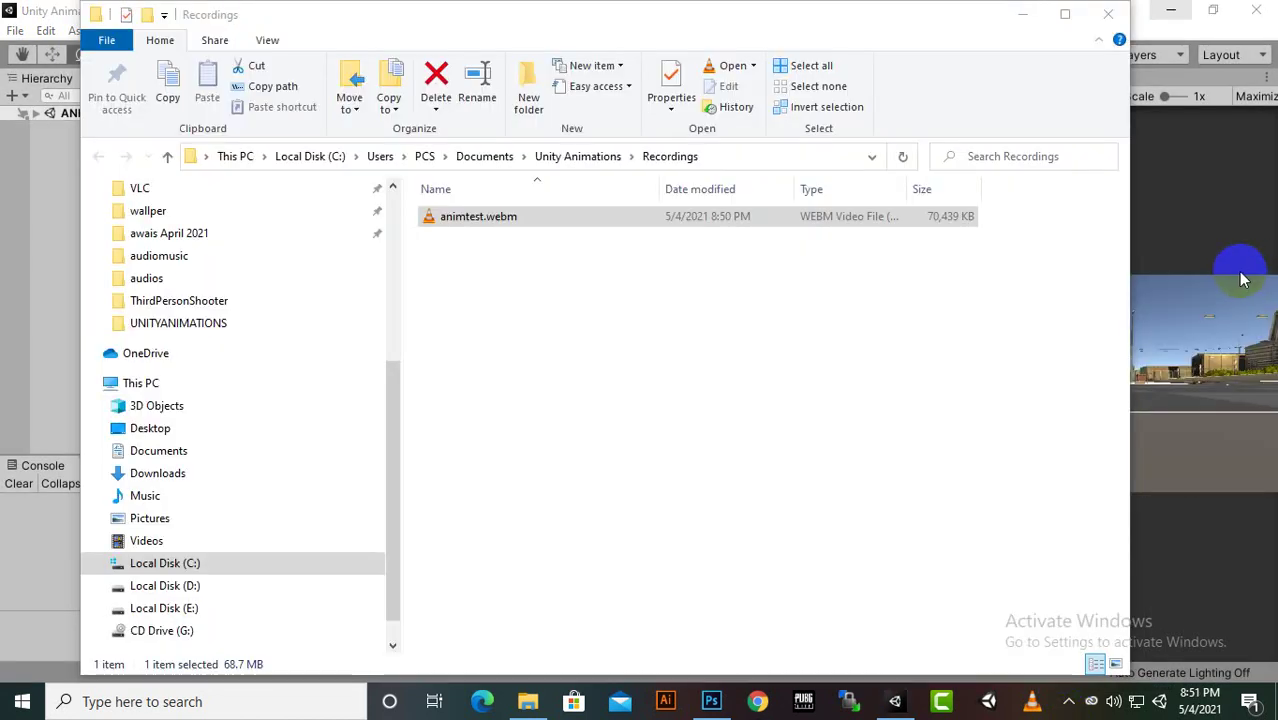
click(1240, 279)
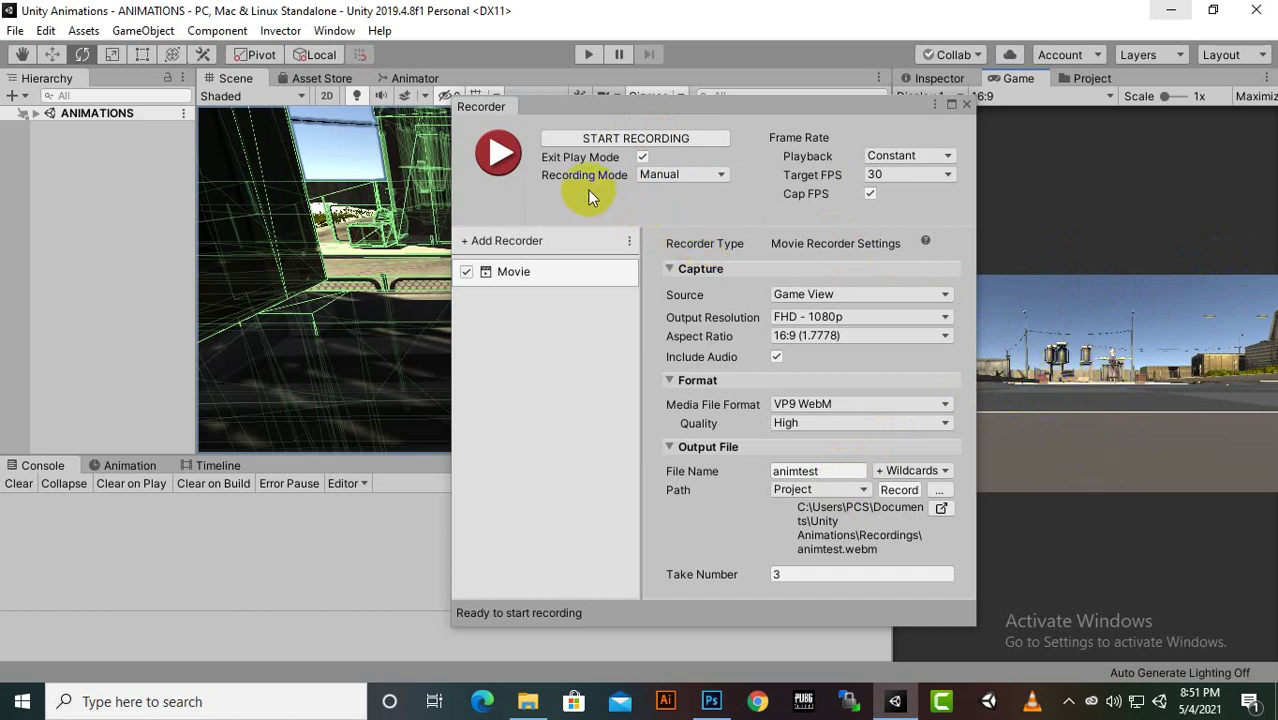
- Open the Recordings output folder from the Recorder's folder icon
click(642, 157)
click(940, 512)
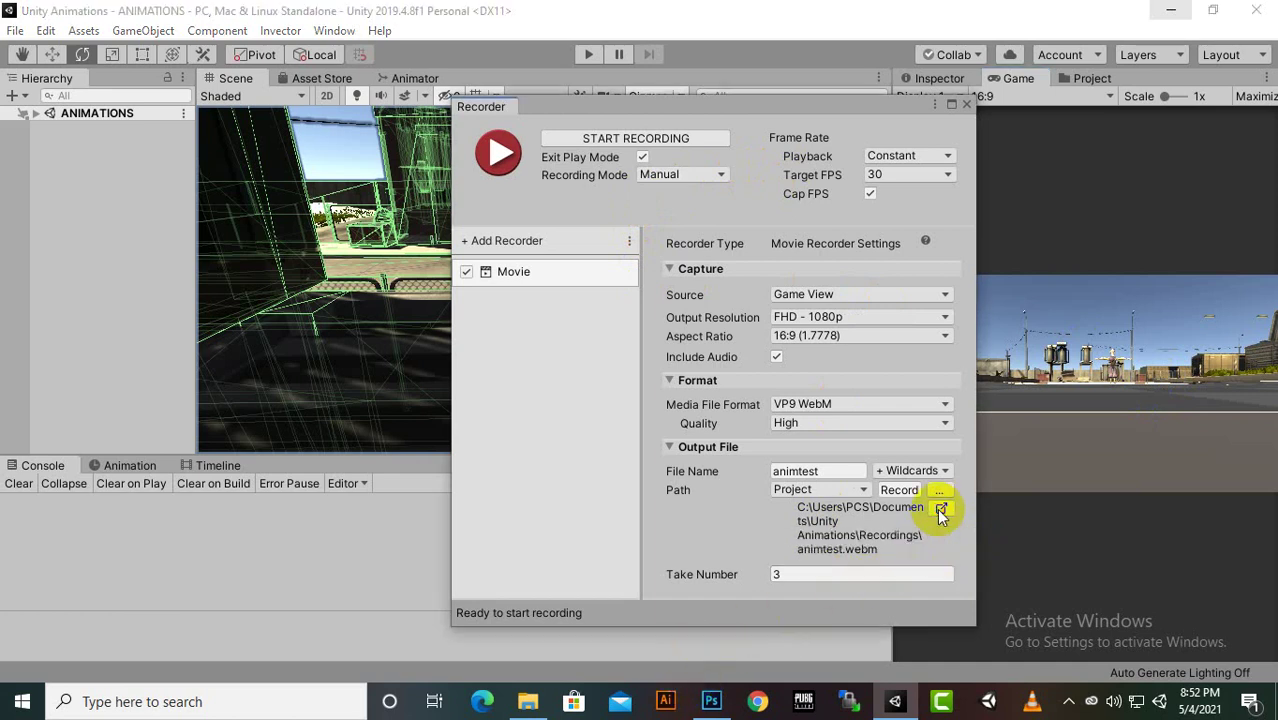
- Switch to the Recordings folder window and start playing animtest.webm
mouse_move(525, 690)
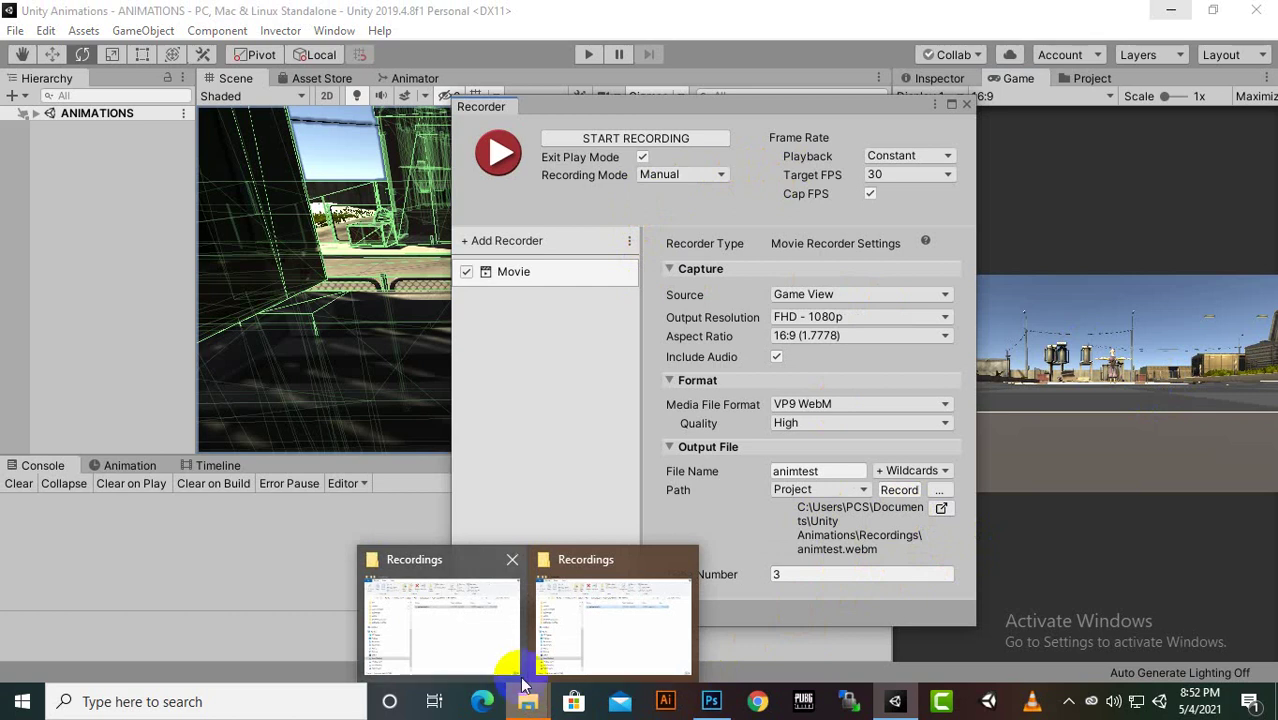
click(570, 620)
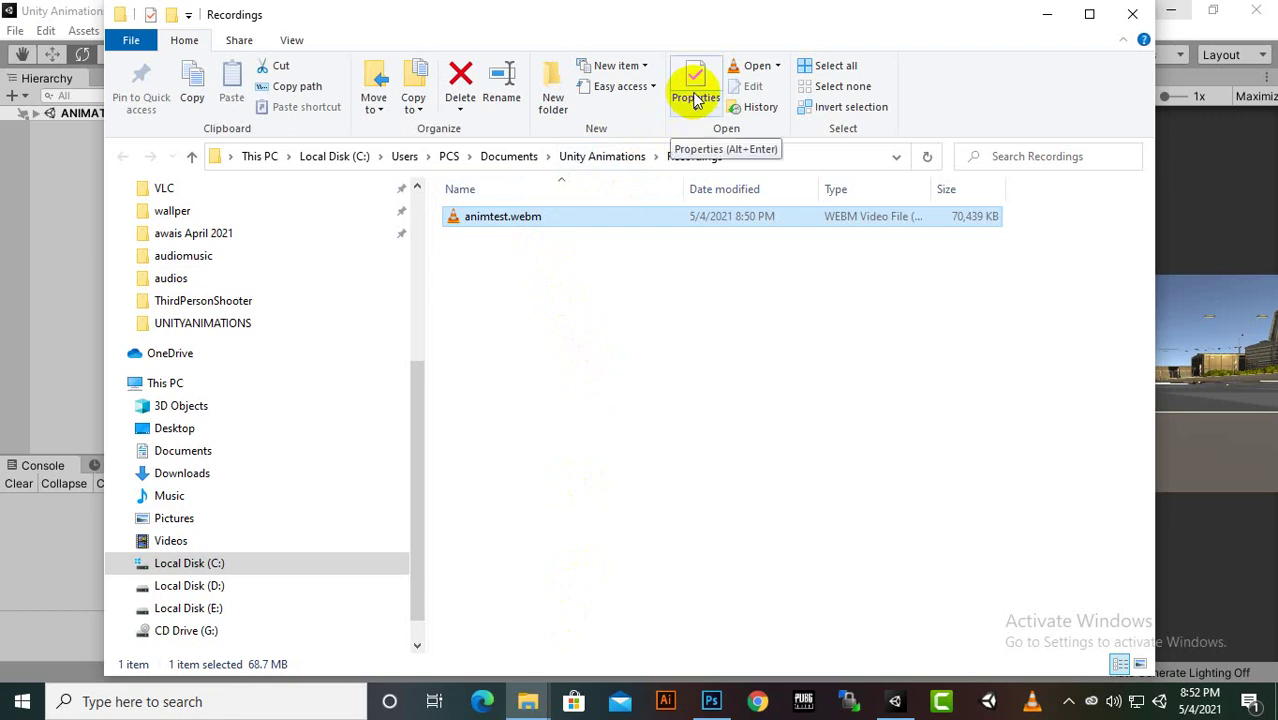
double_click(665, 228)
- Play animtest.webm in VLC, leave fullscreen, move the window left, and close VLC
double_click(665, 224)
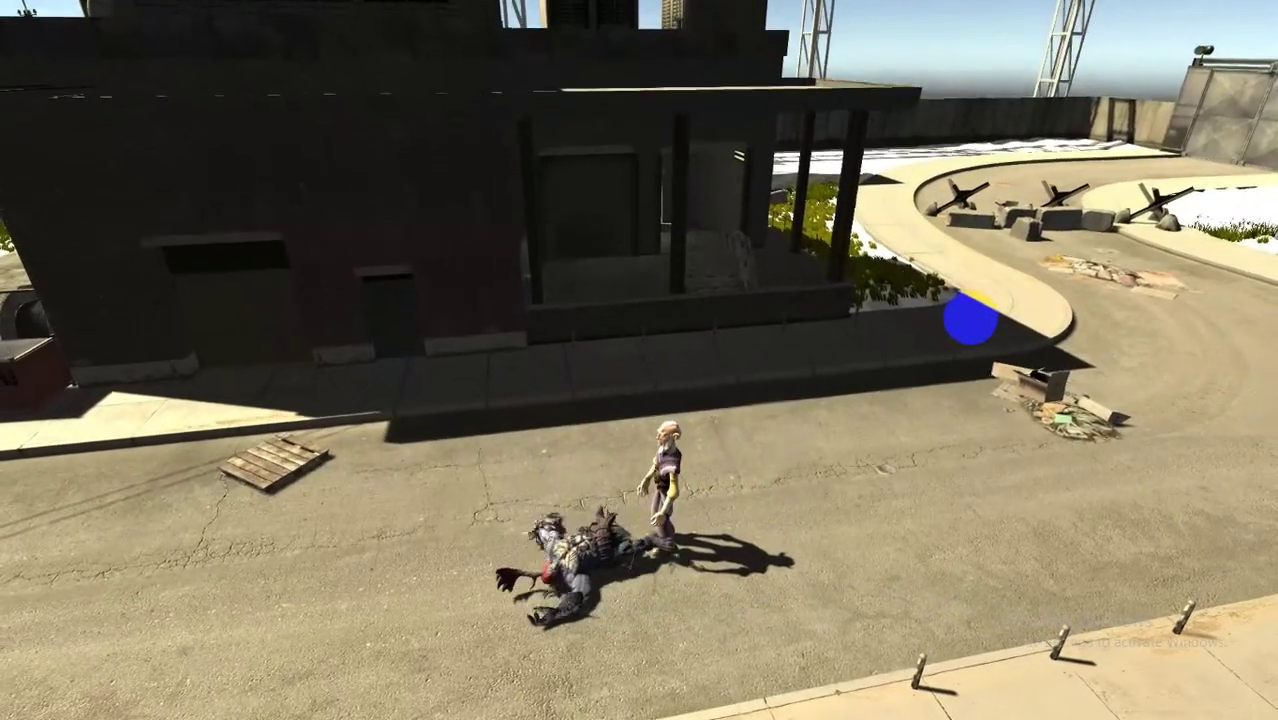
double_click(992, 282)
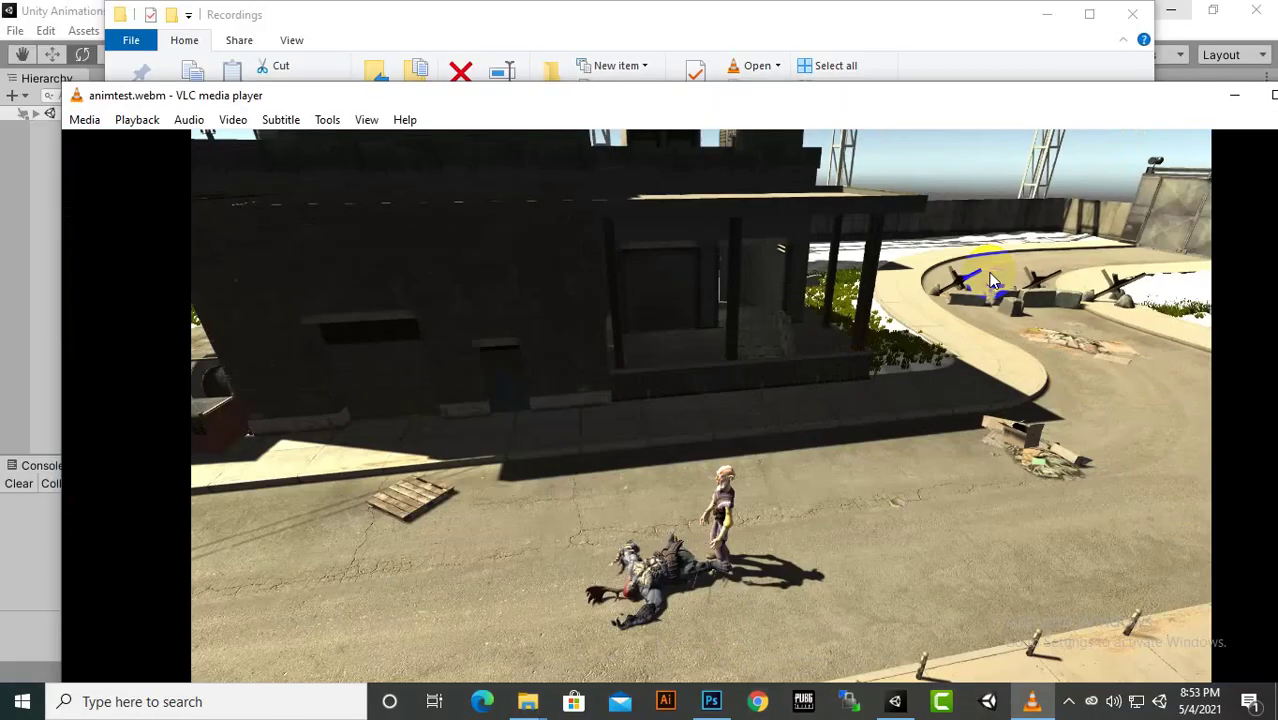
drag(1152, 107, 944, 105)
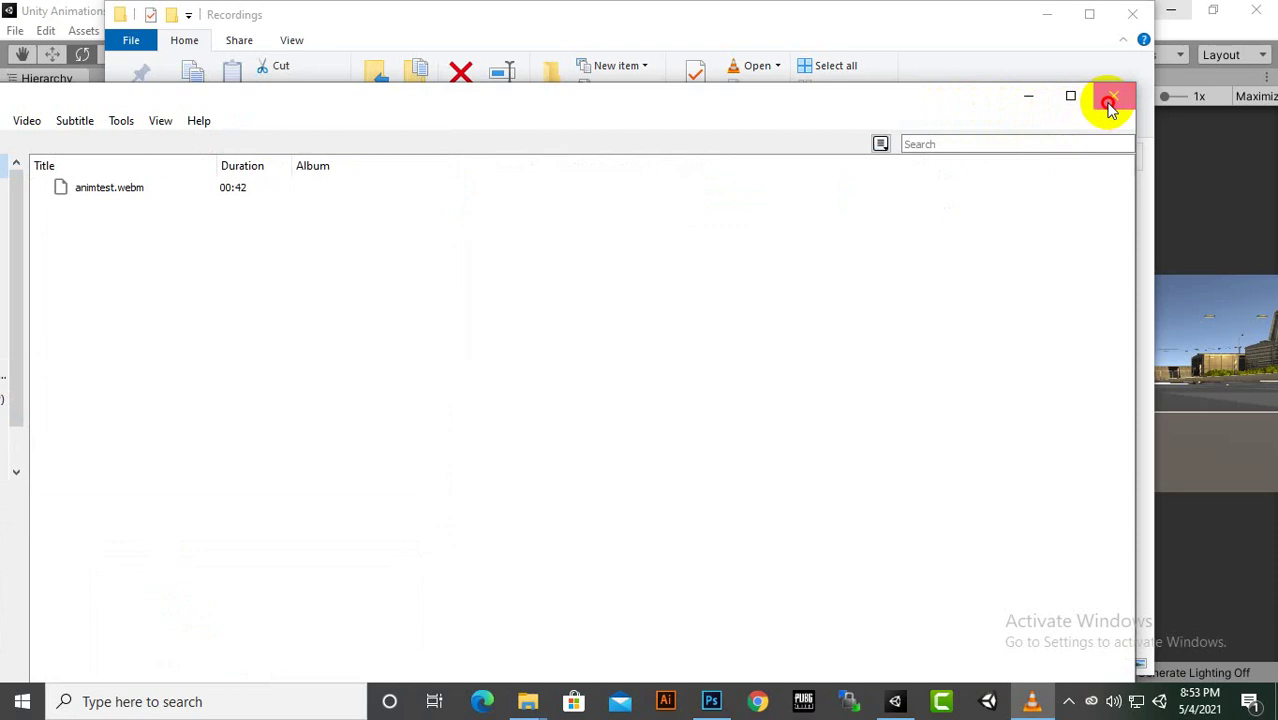
click(1111, 97)
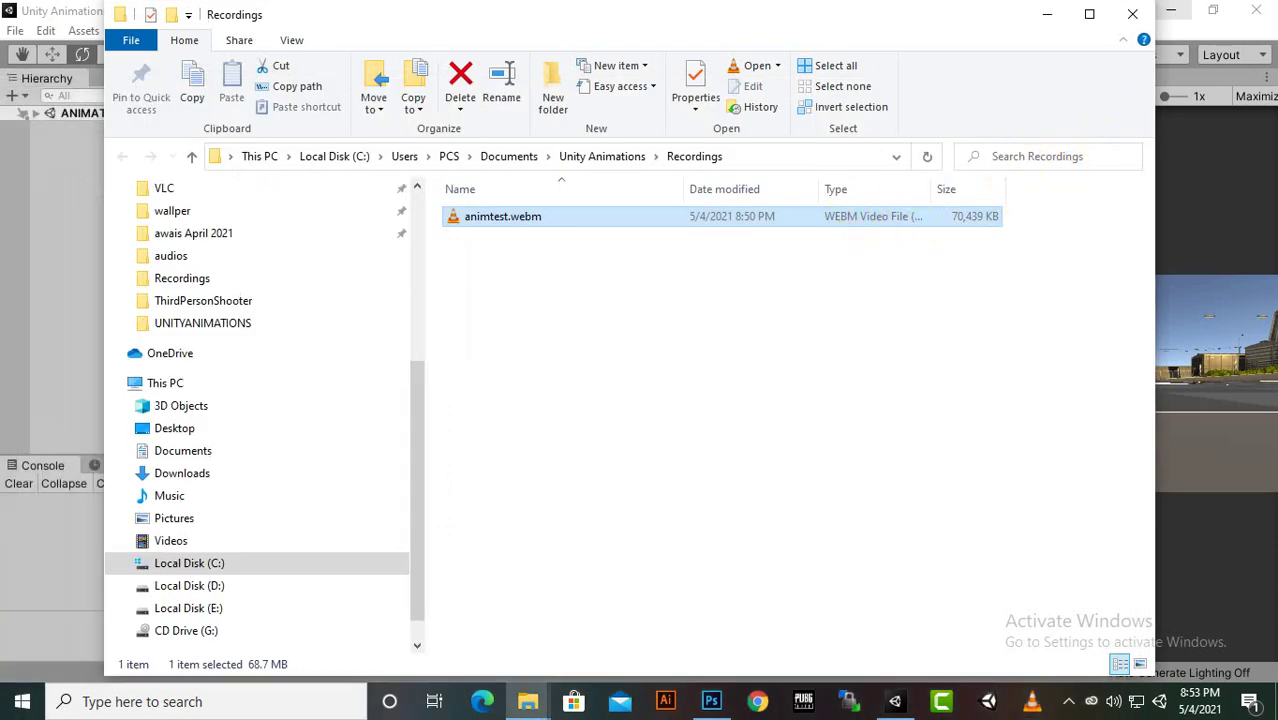
- Close the duplicate Recordings window and the Recorder window, revealing the folder holding animtest.webm
click(1132, 14)
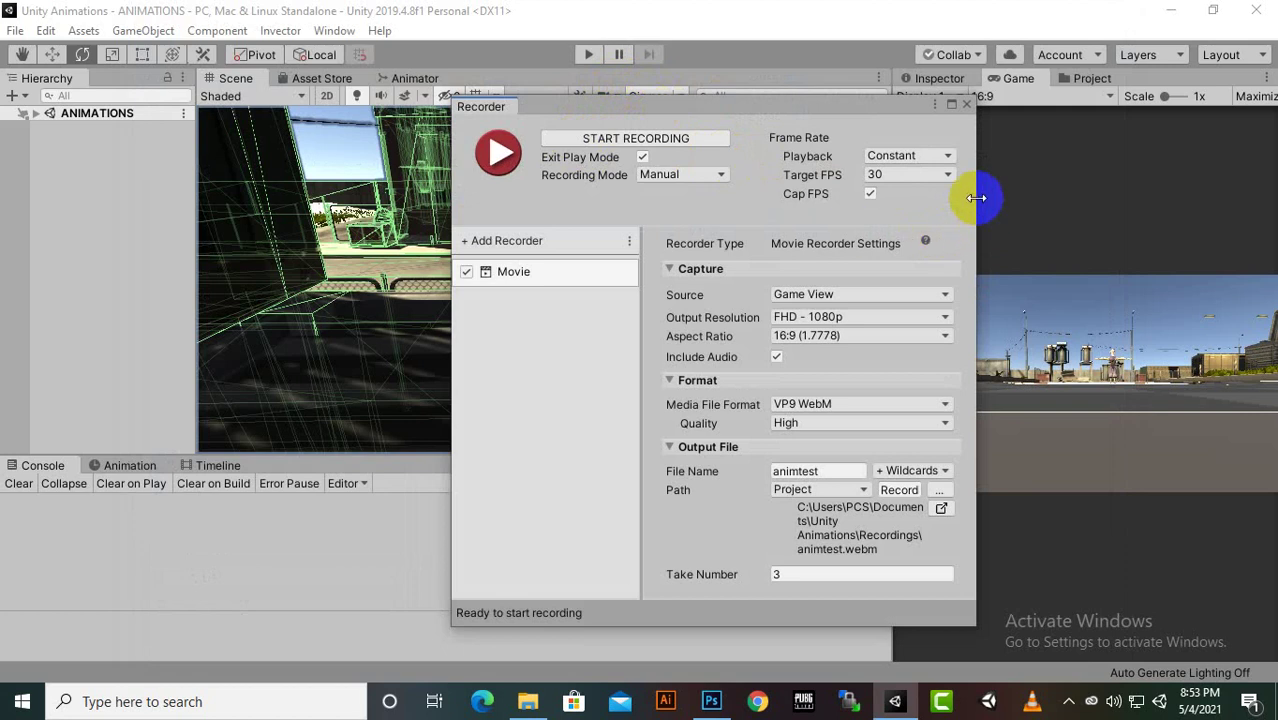
click(969, 105)
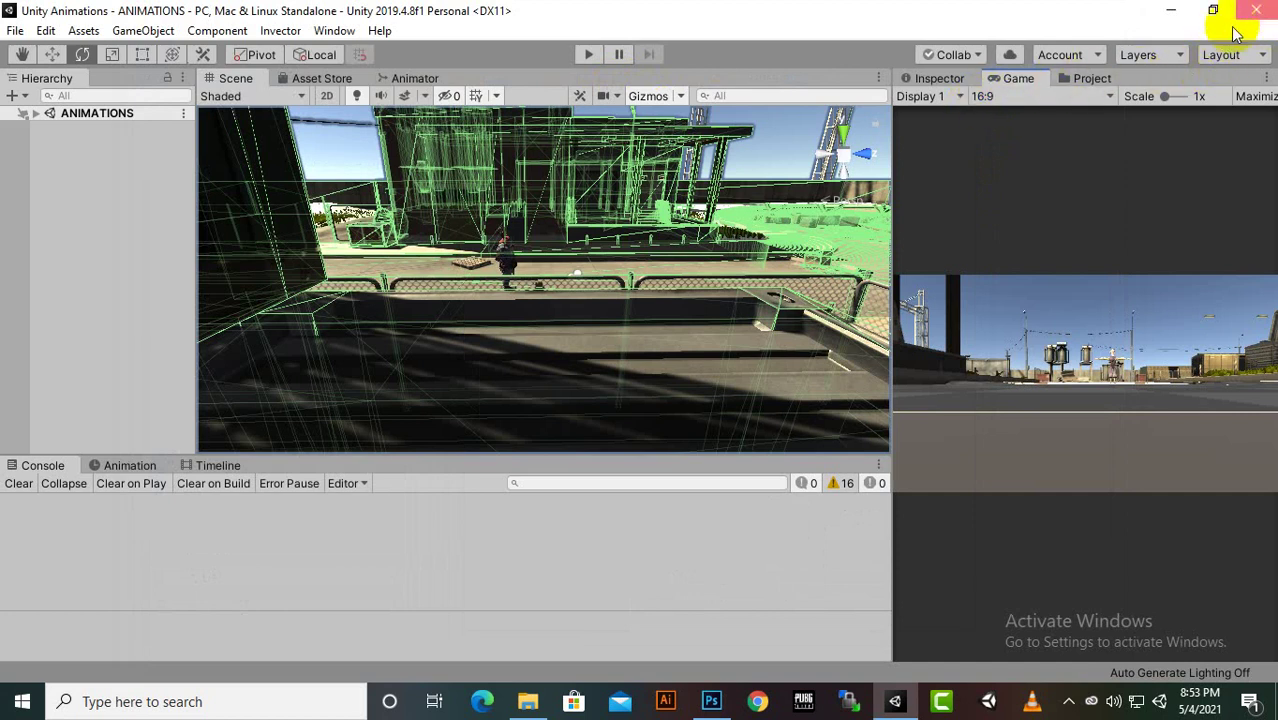
click(968, 138)
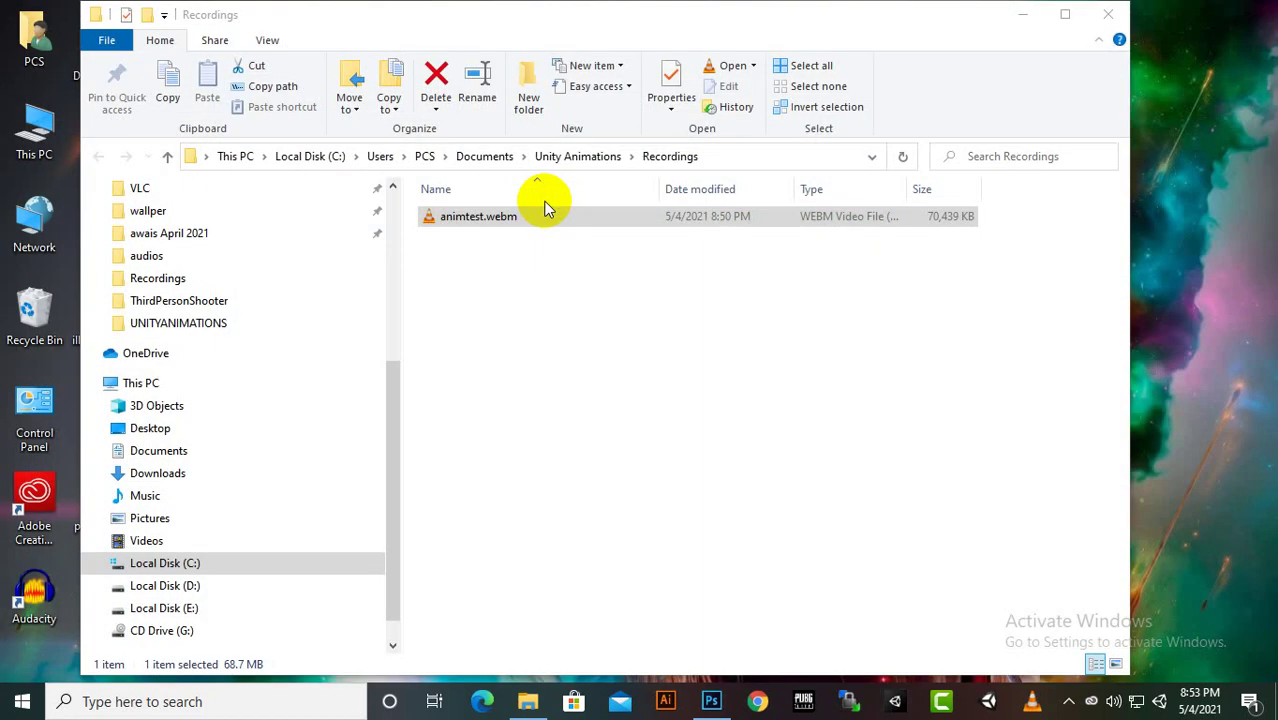
- Close the Recordings Explorer window containing animtest.webm to uncover the Windows desktop
click(1102, 20)
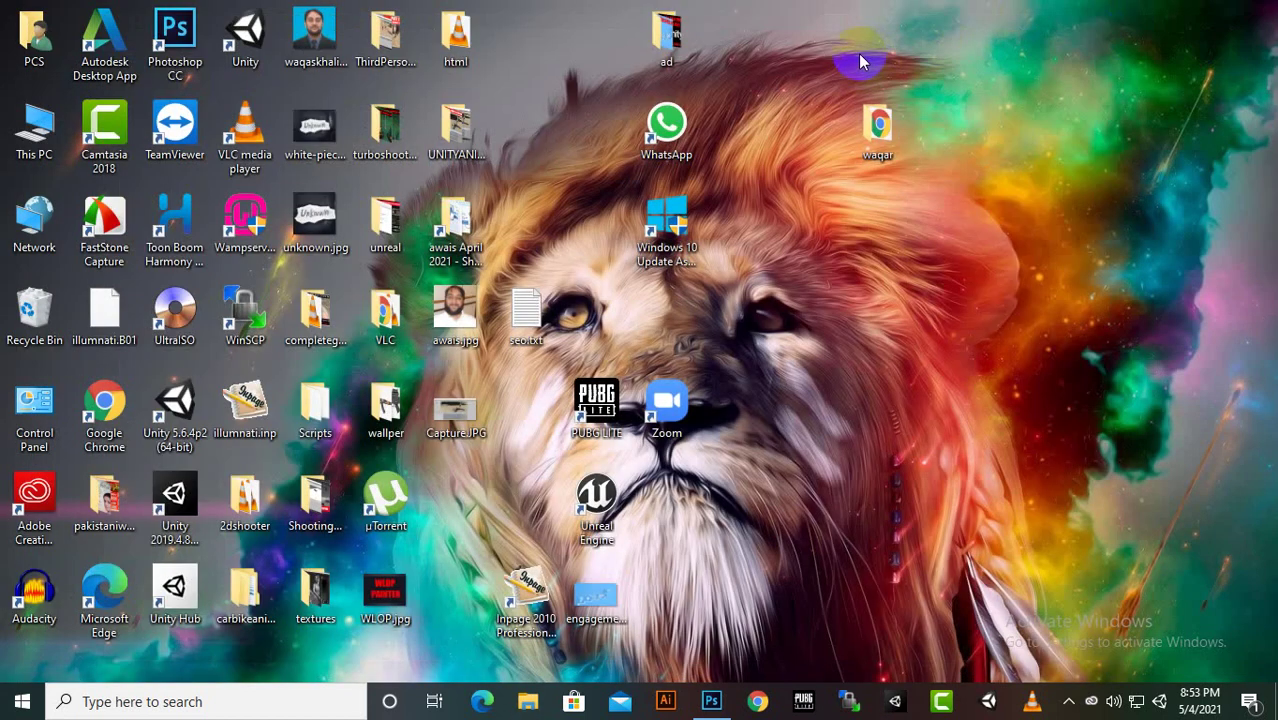